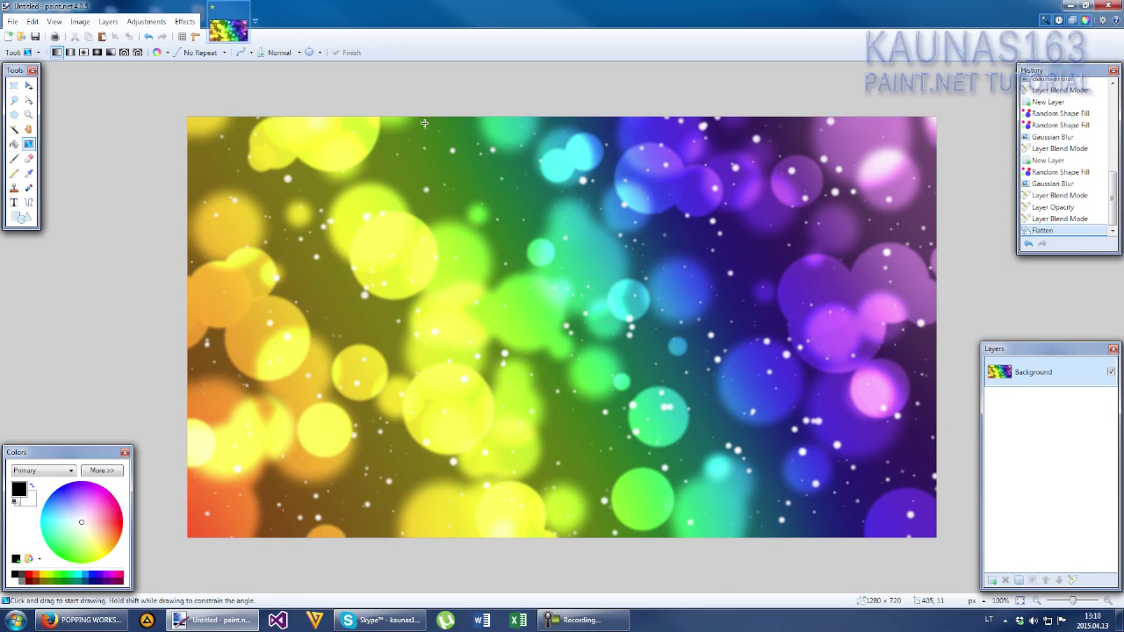
# Create a new image 1920 pixels wide and 1080 pixels high.
pyautogui.click(10, 25)
pyautogui.click(9, 38)
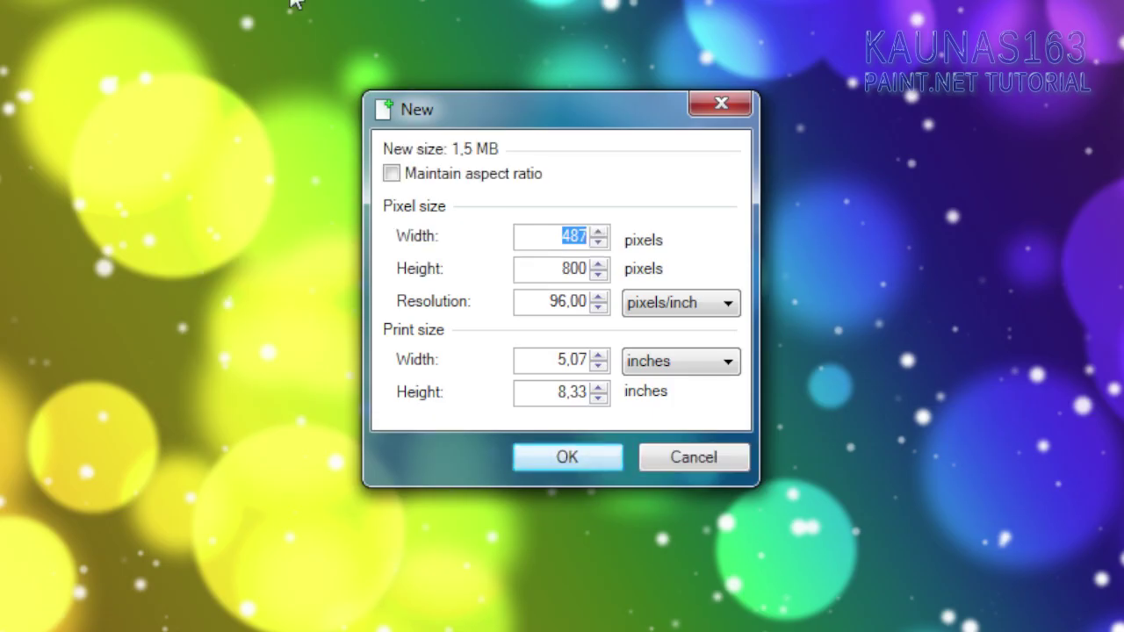
pyautogui.write('190')
pyautogui.write('20')
pyautogui.press('Tab')
pyautogui.write('1080')
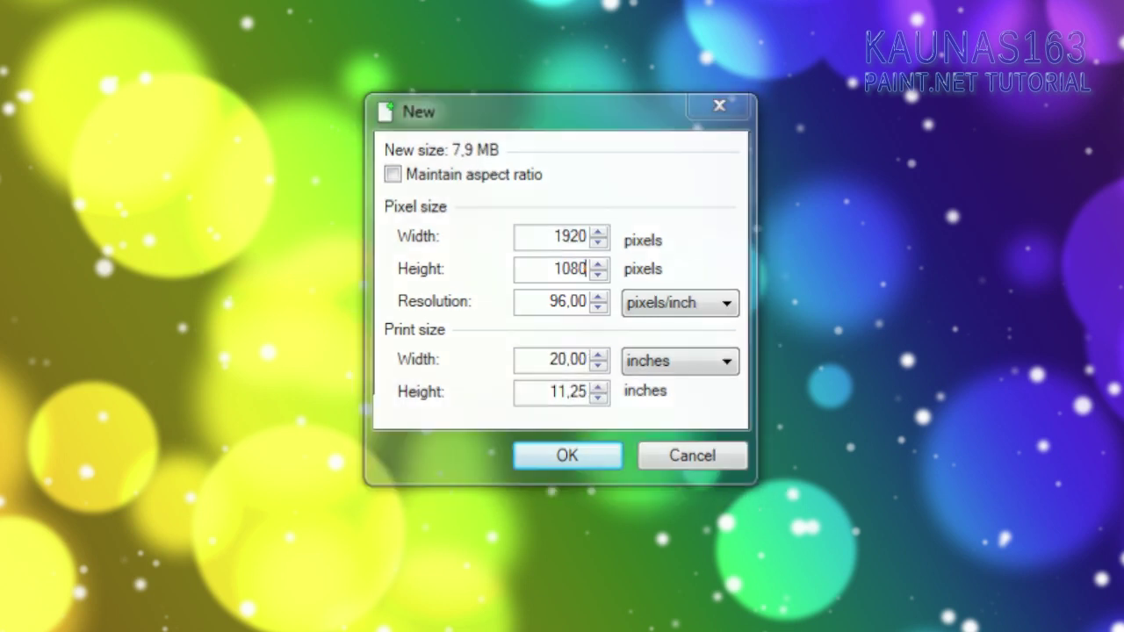
pyautogui.press('Return')
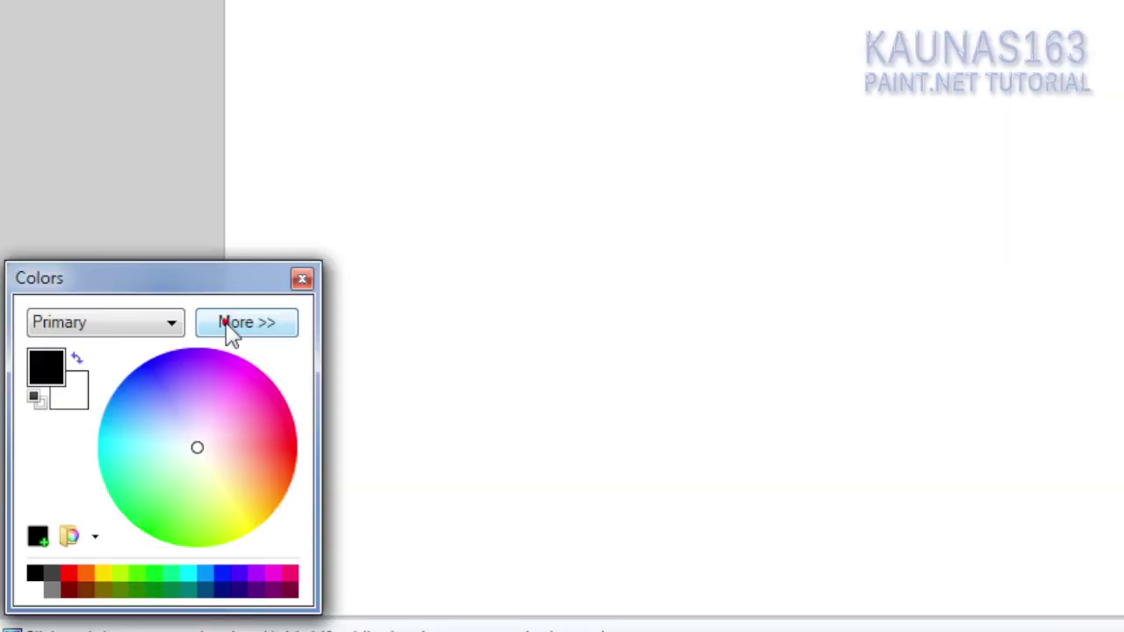
# Set the primary color to hex 292929 and fill the background layer with it using the Paint Bucket.
pyautogui.click(98, 471)
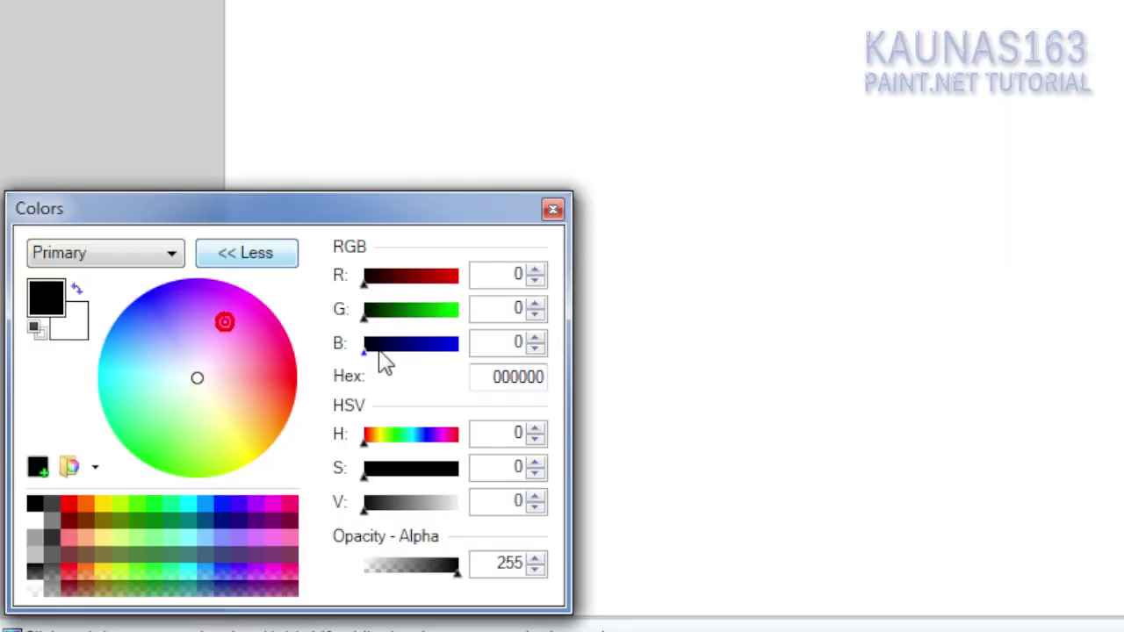
pyautogui.doubleClick(477, 379)
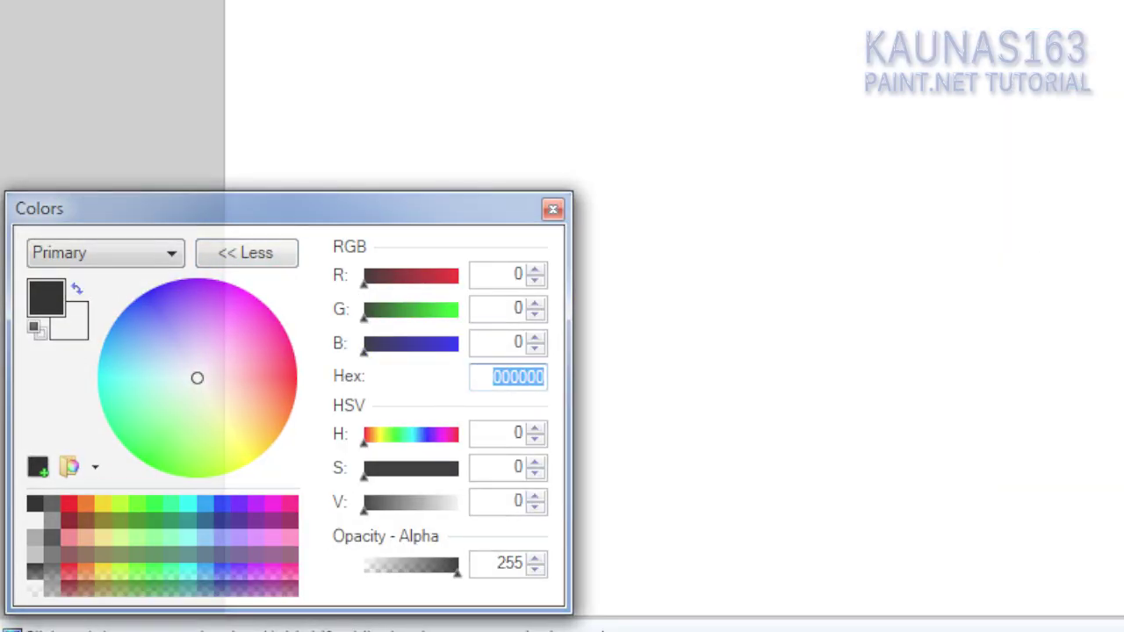
pyautogui.write('292929')
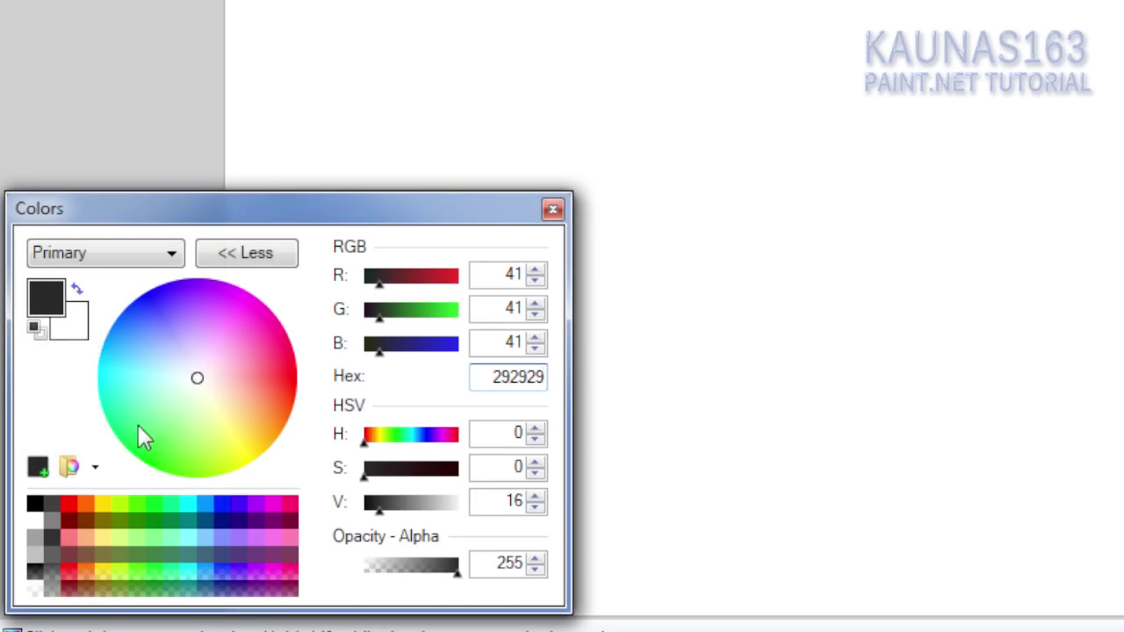
pyautogui.click(213, 257)
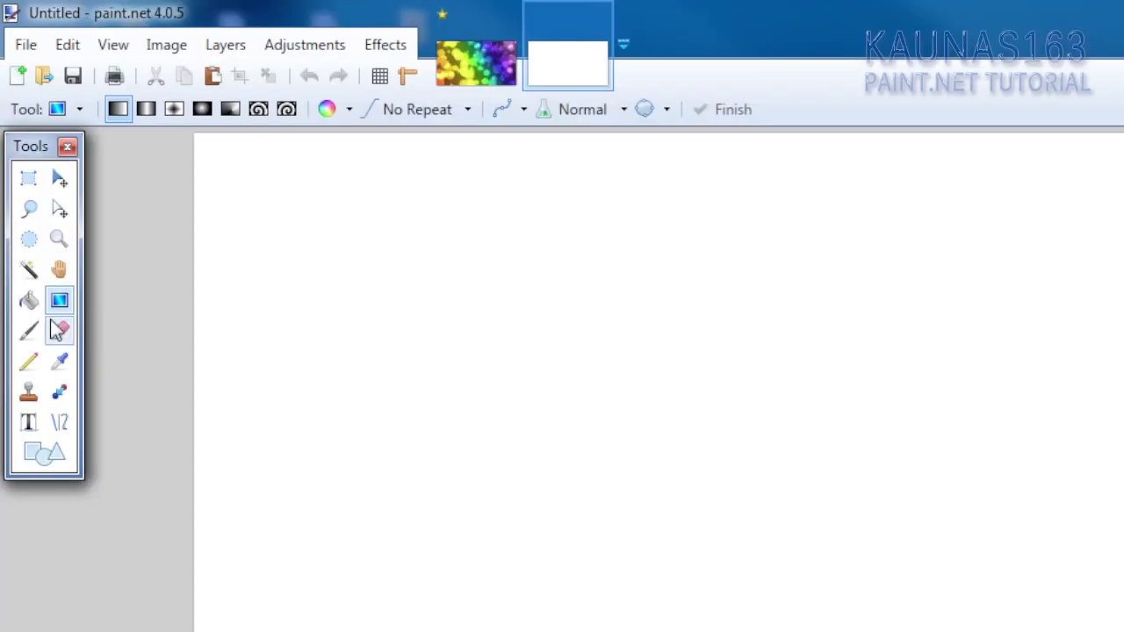
pyautogui.click(29, 300)
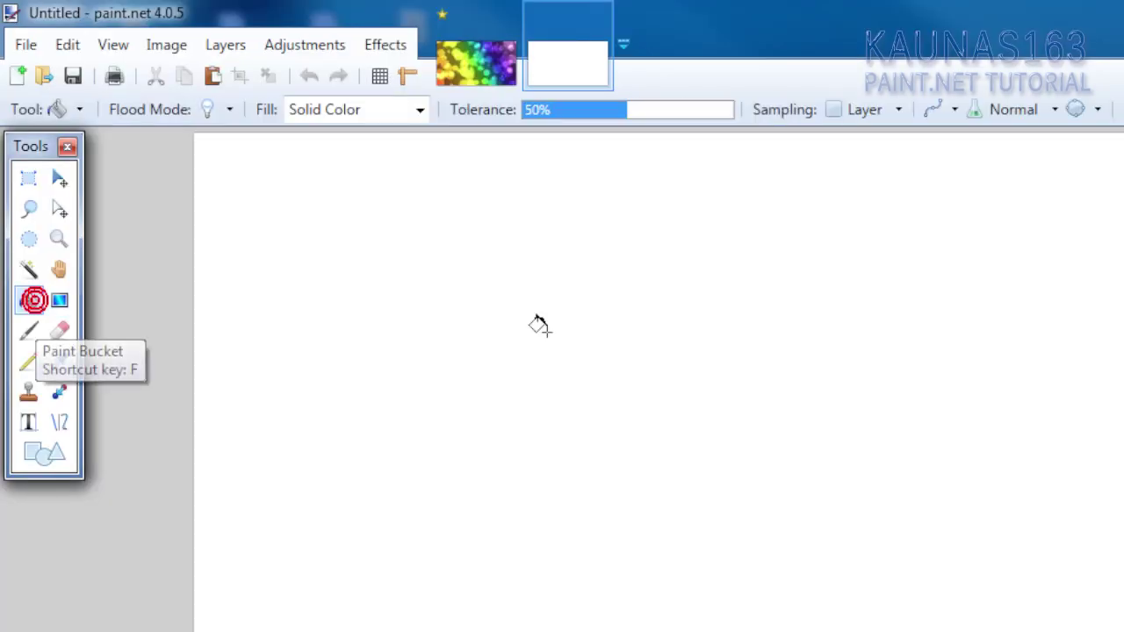
pyautogui.click(589, 348)
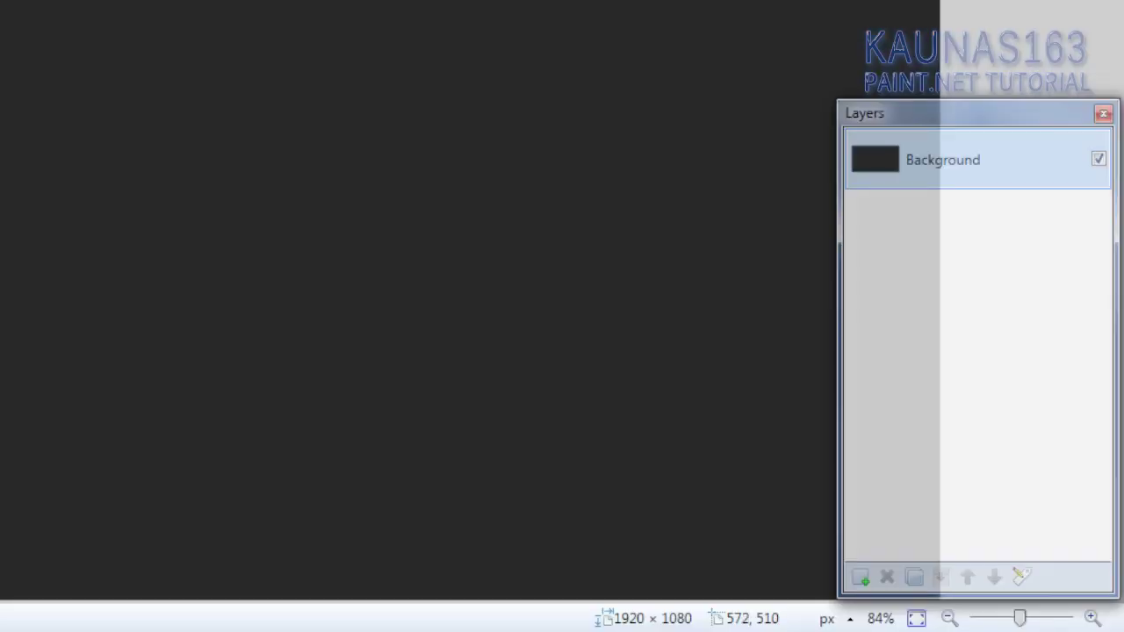
# On a new layer, apply a linear black-to-white gradient from the canvas's lower-left corner to its upper-right corner, using the default colors.
pyautogui.click(861, 577)
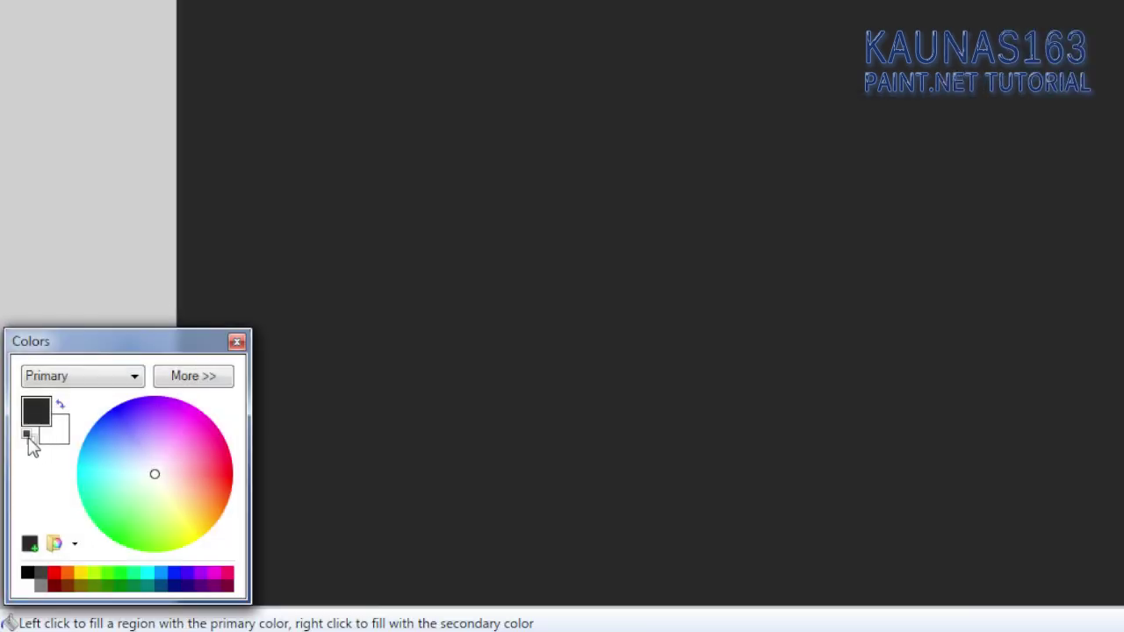
pyautogui.click(28, 437)
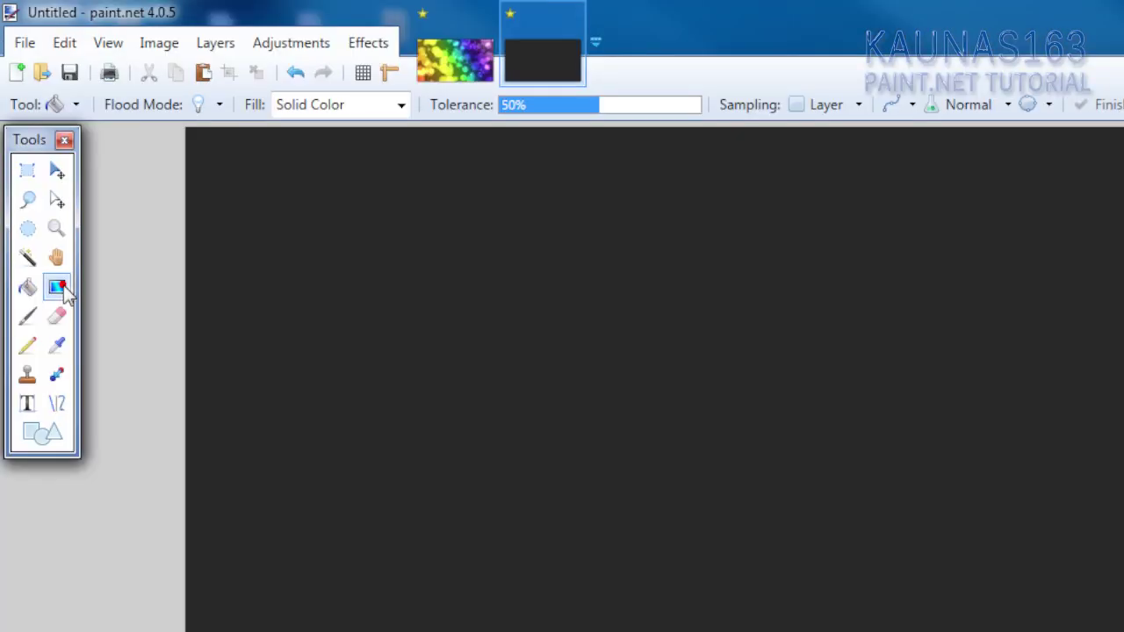
pyautogui.click(56, 286)
pyautogui.click(111, 105)
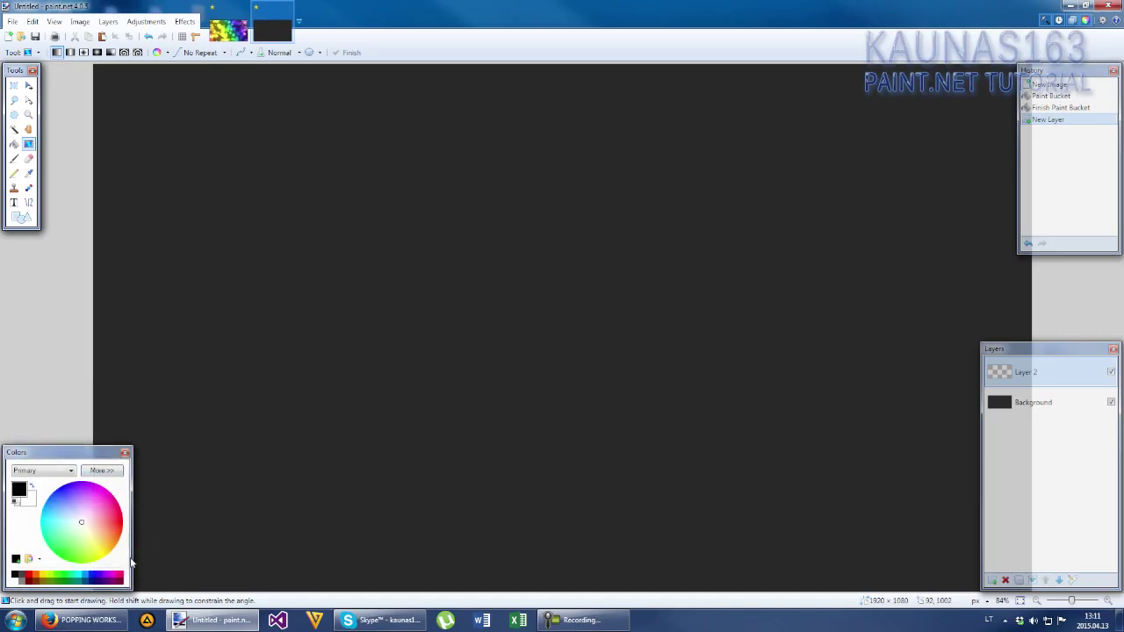
pyautogui.moveTo(138, 562); pyautogui.dragTo(915, 144)
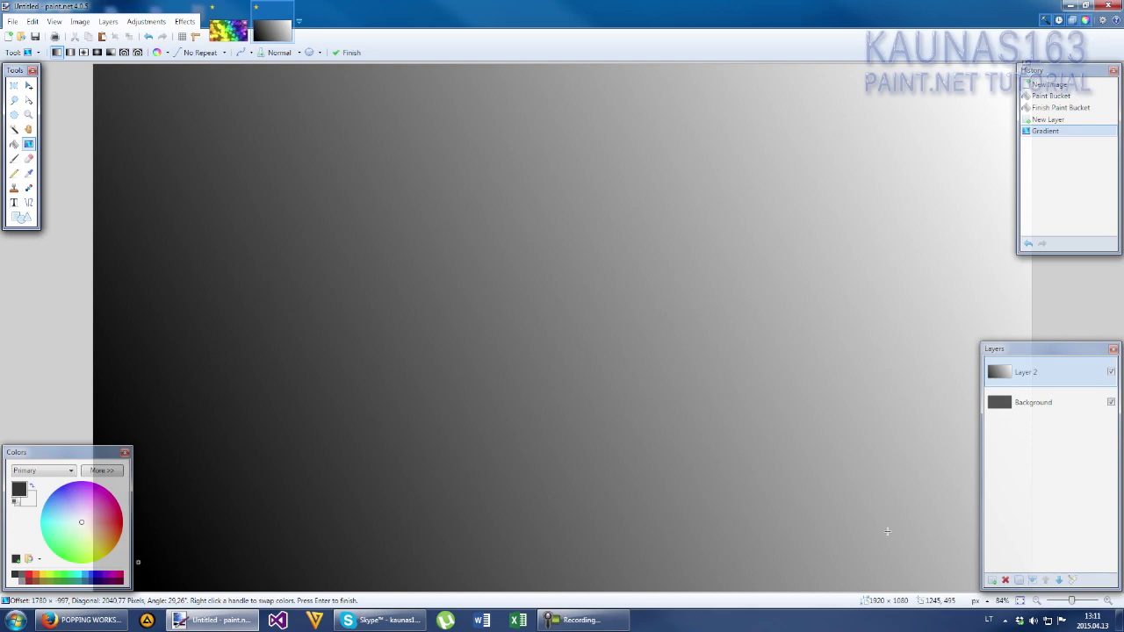
pyautogui.press('Return')
# Recolor the gradient layer with the Gradient Mapping adjustment, using the Rainbow preset, Luminosity source and offset 0.
pyautogui.click(1038, 604)
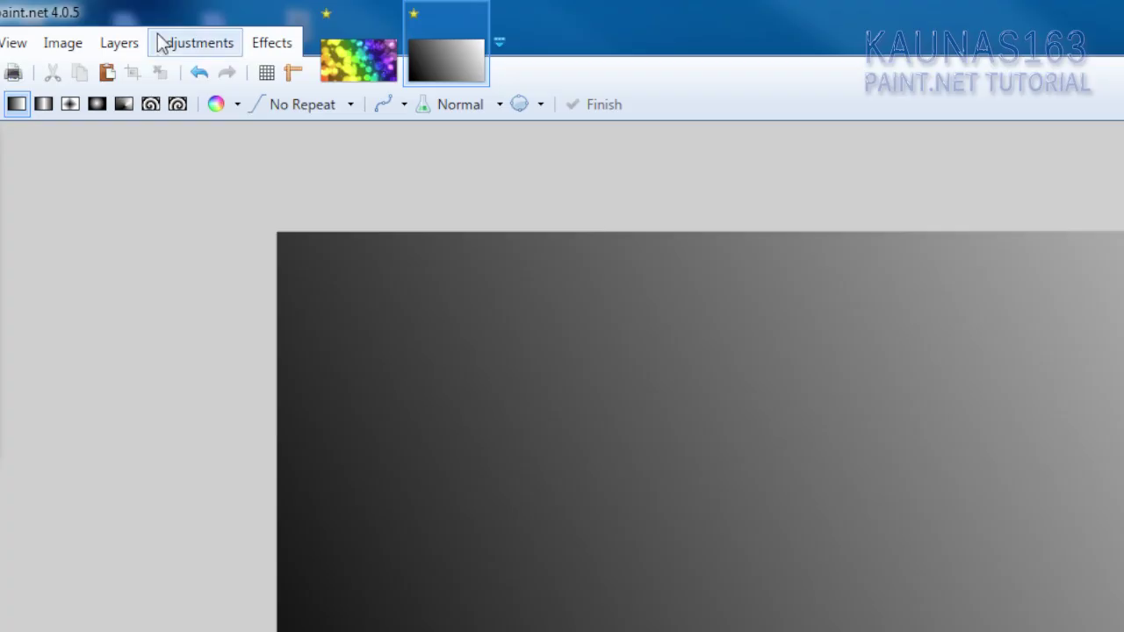
pyautogui.click(134, 21)
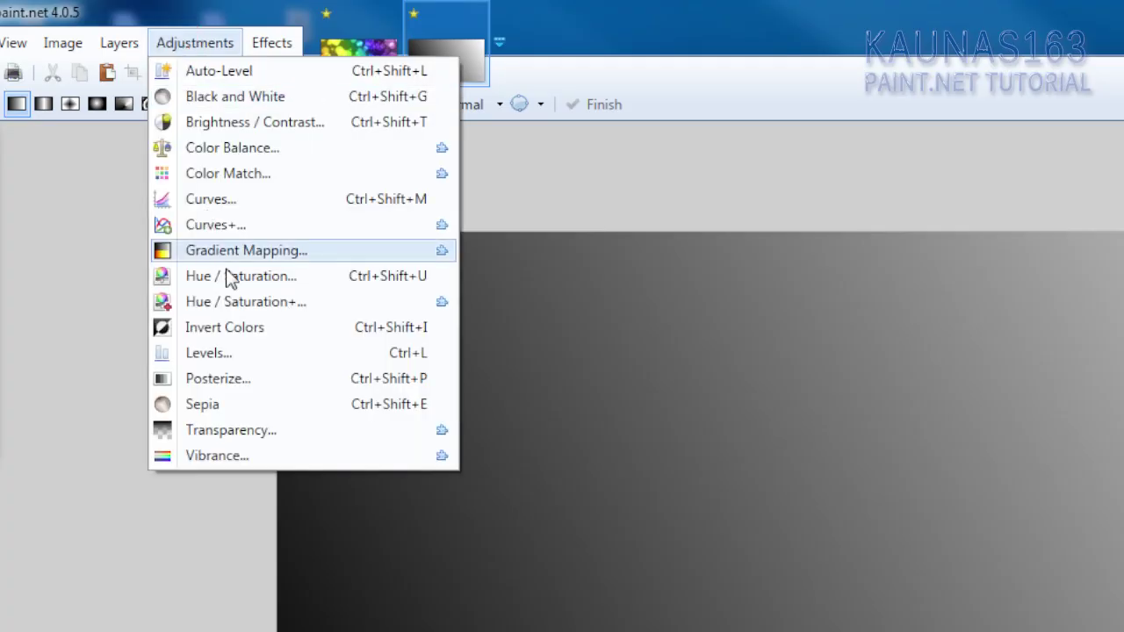
pyautogui.click(226, 250)
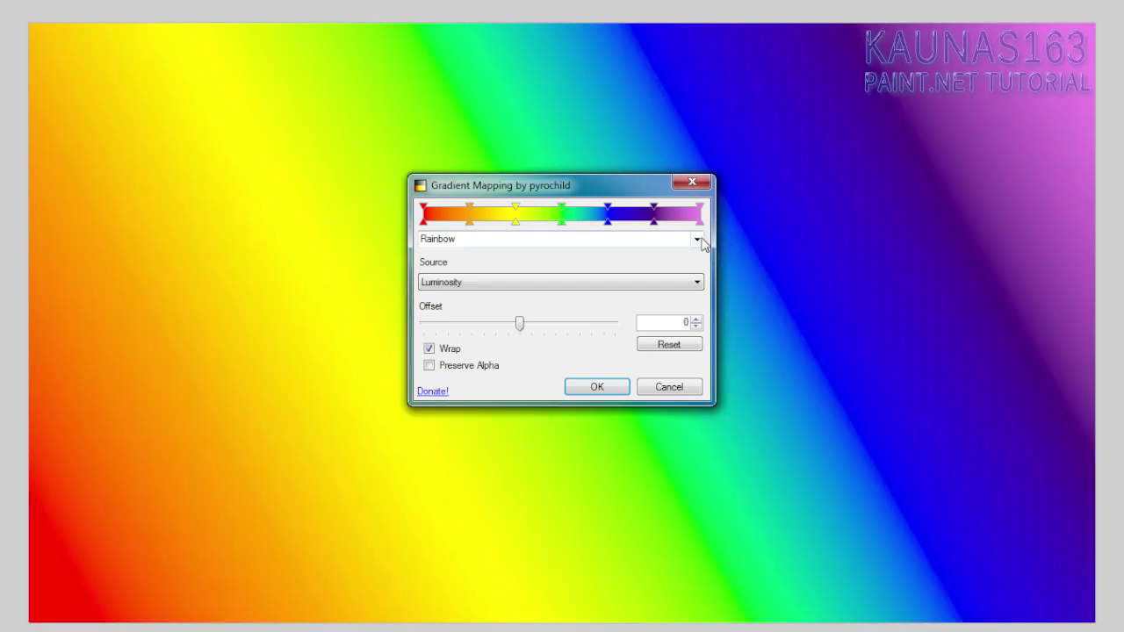
pyautogui.click(698, 239)
pyautogui.click(484, 314)
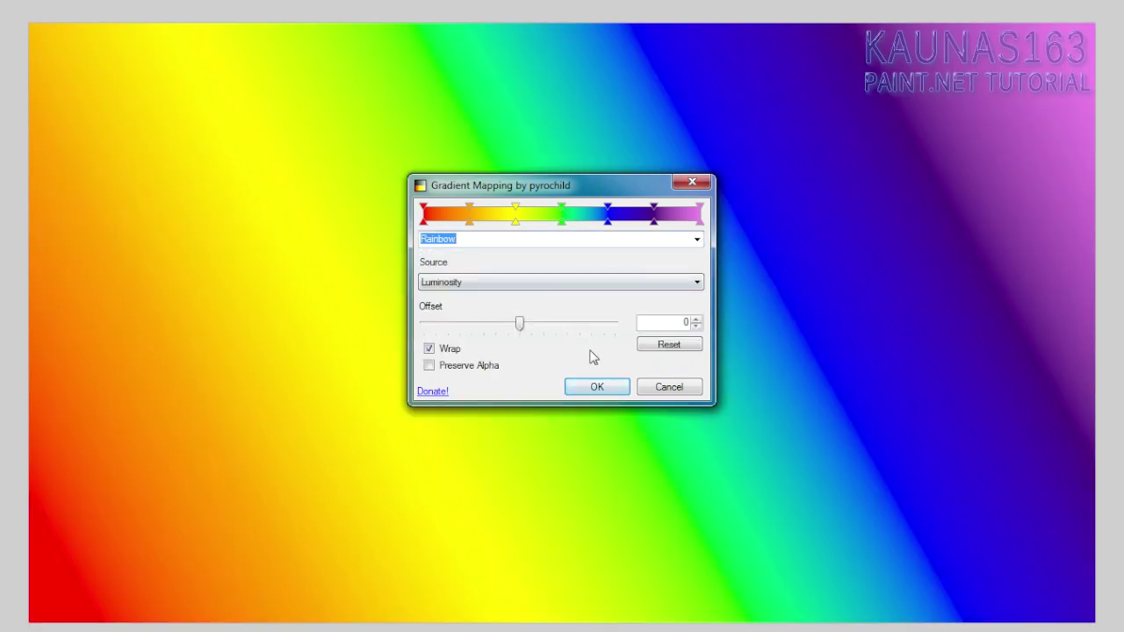
pyautogui.click(600, 387)
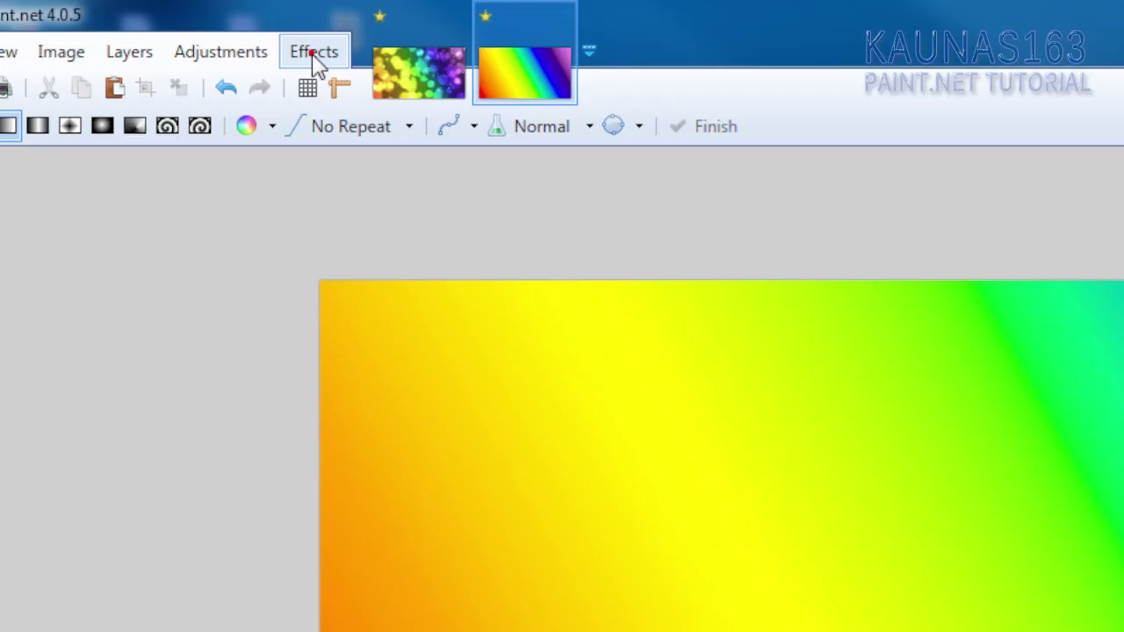
# Apply a Gaussian Blur with radius 150 to the rainbow gradient layer.
pyautogui.click(314, 54)
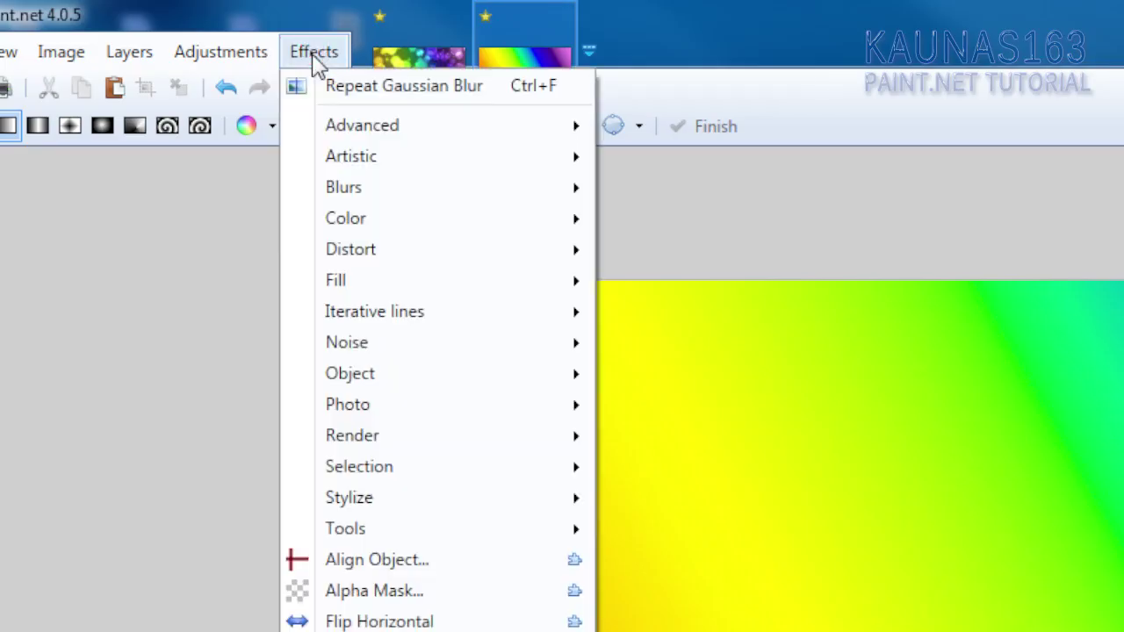
pyautogui.moveTo(339, 197)
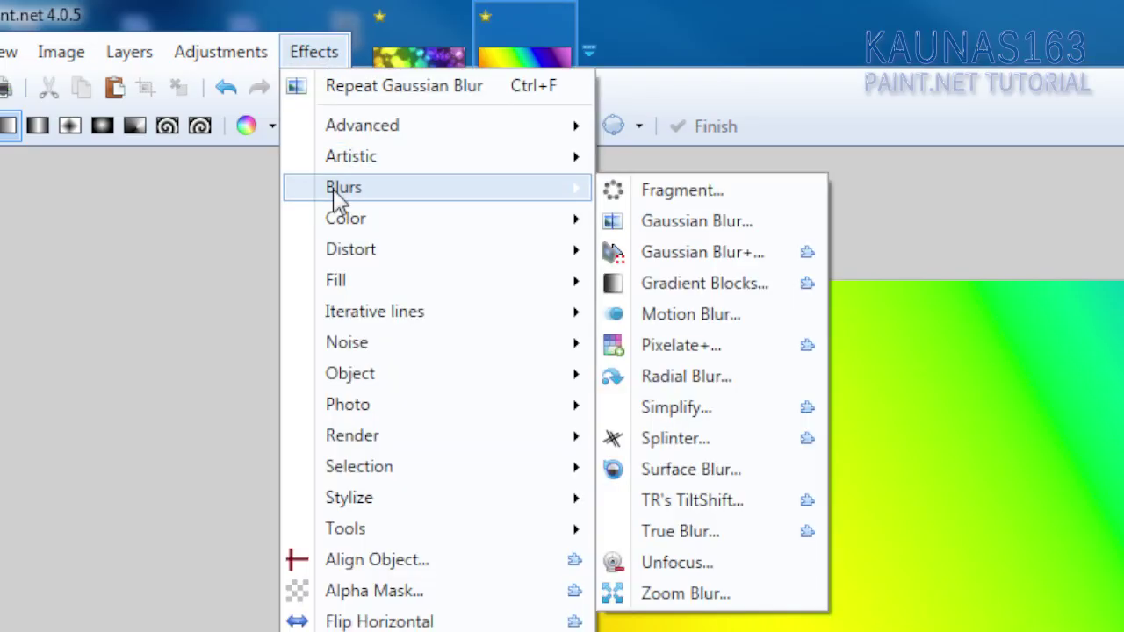
pyautogui.click(627, 222)
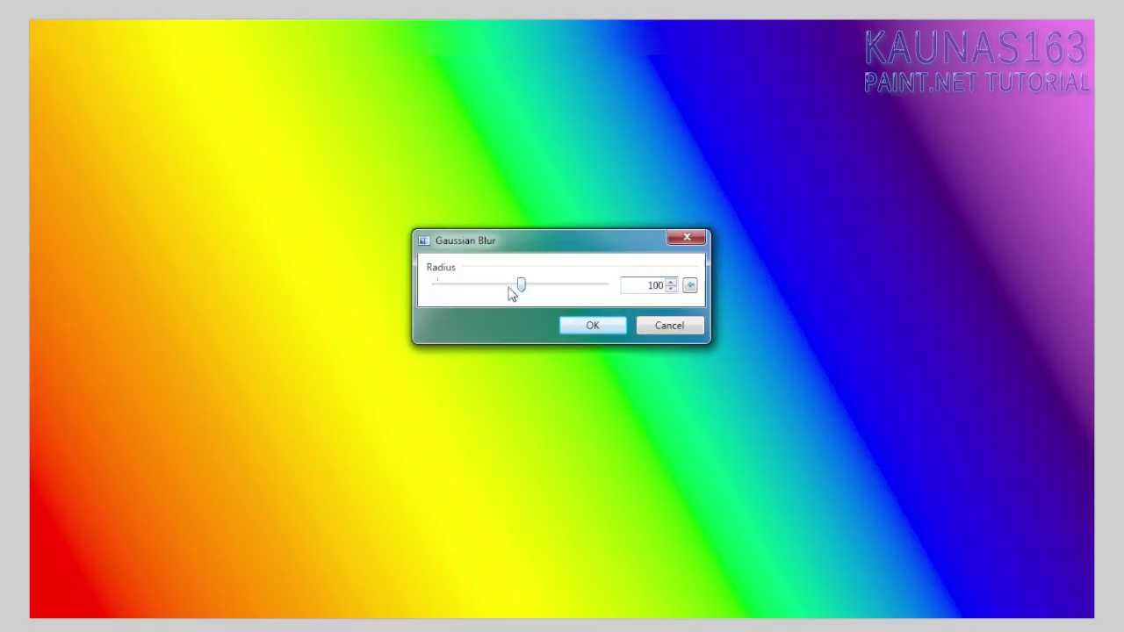
pyautogui.doubleClick(657, 286)
pyautogui.write('151')
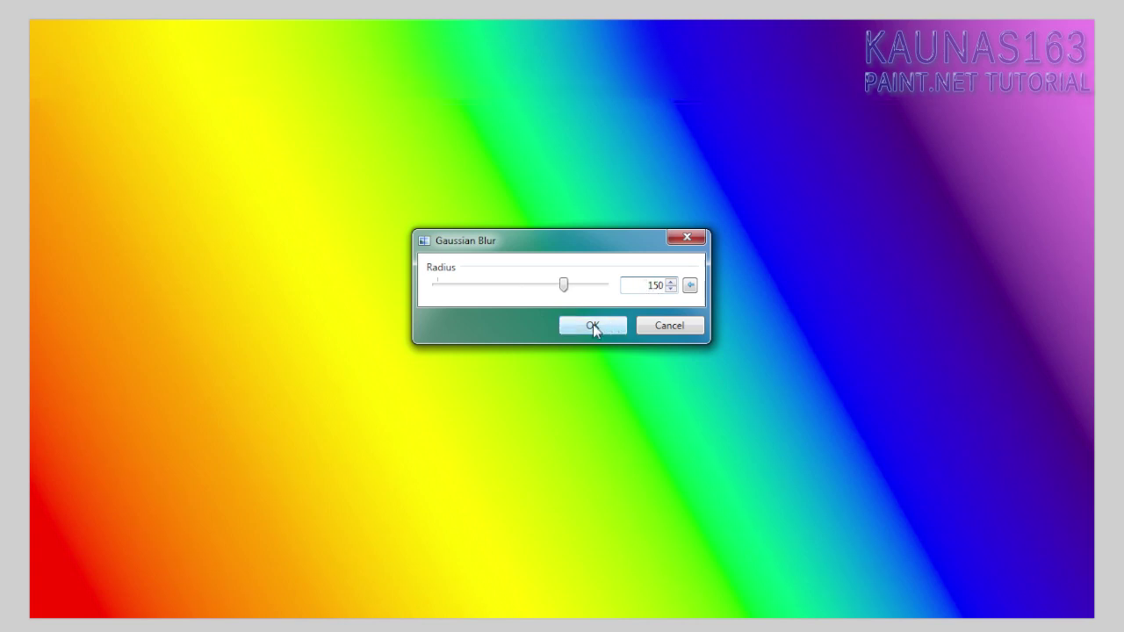
pyautogui.click(592, 325)
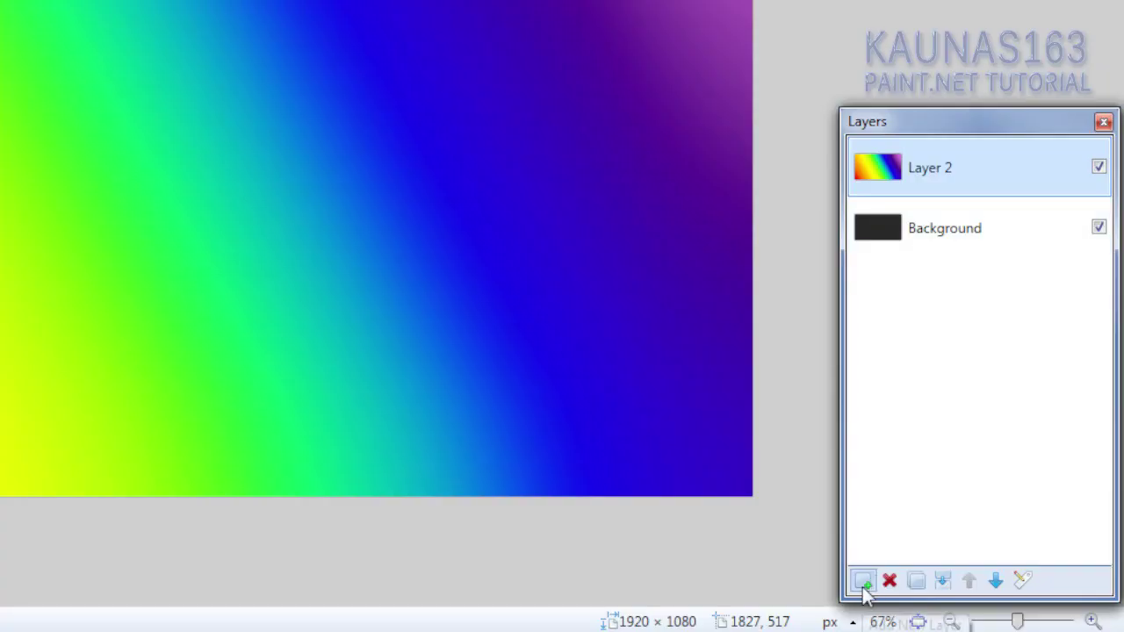
# Add a new layer above the rainbow layer and open the Random Shape Fill effect, moving its dialog aside from the preview.
pyautogui.click(861, 584)
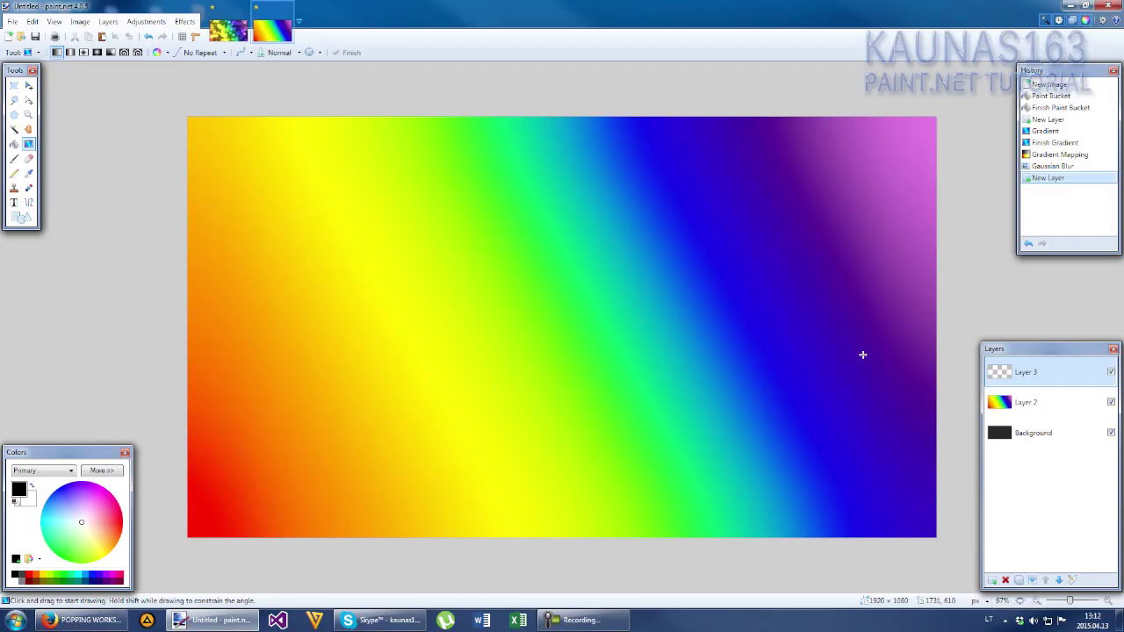
pyautogui.click(185, 21)
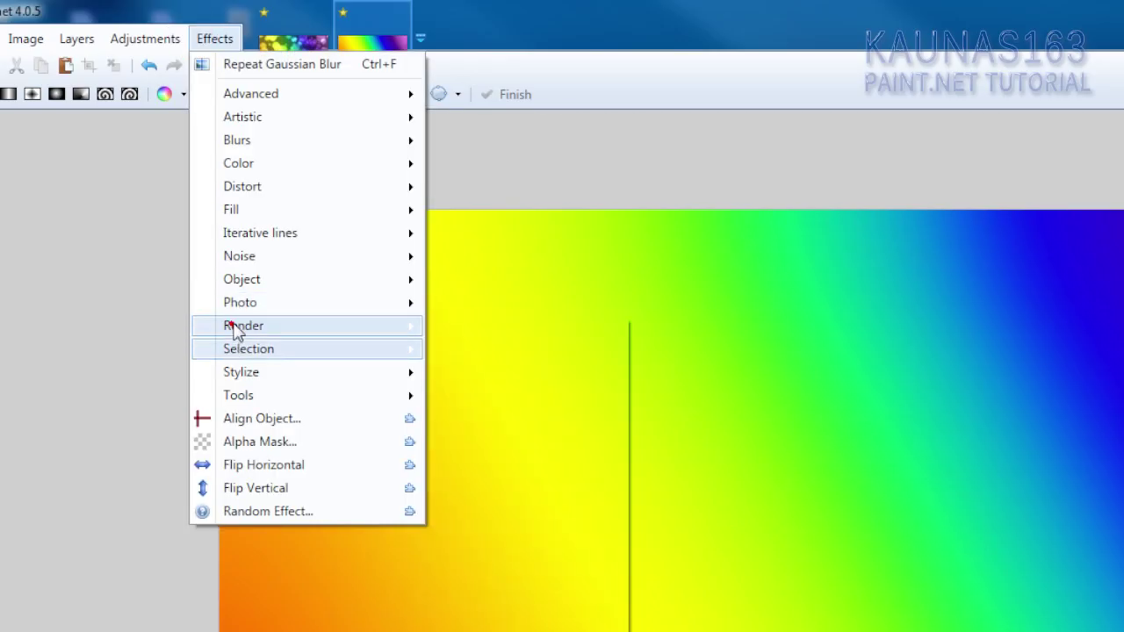
pyautogui.click(236, 326)
pyautogui.click(508, 514)
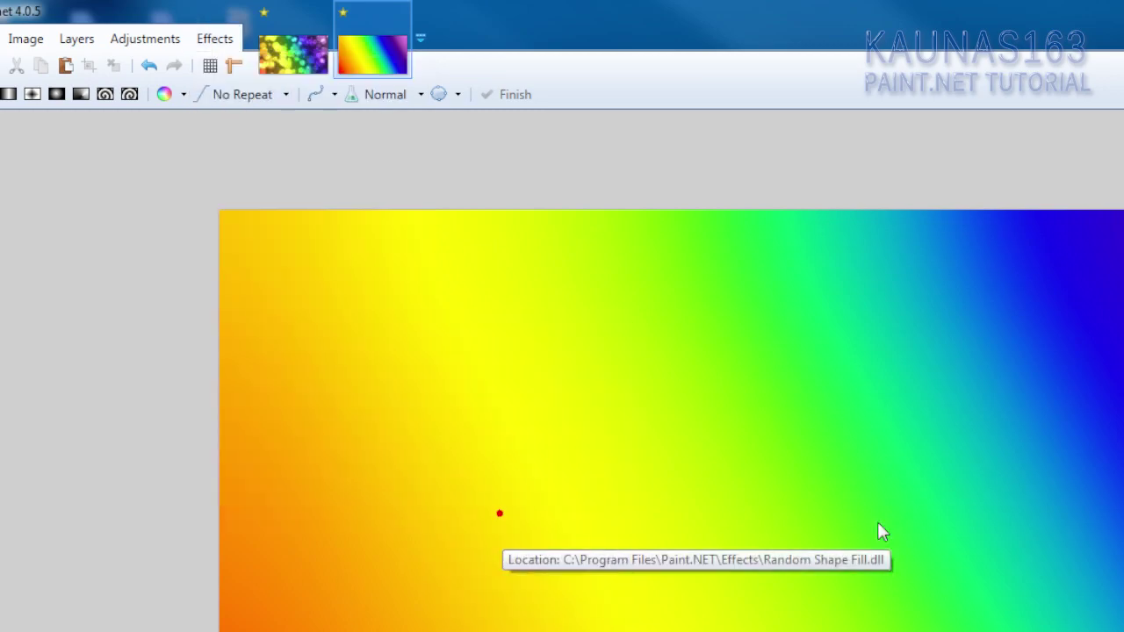
pyautogui.moveTo(849, 162); pyautogui.dragTo(965, 186)
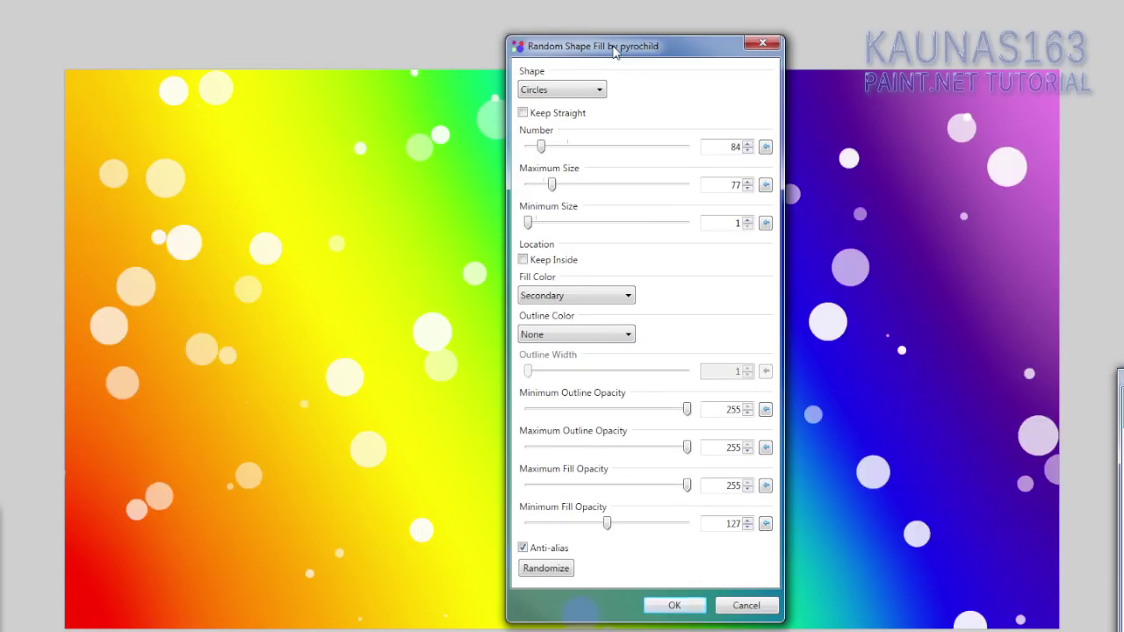
pyautogui.moveTo(615, 51); pyautogui.dragTo(857, 15)
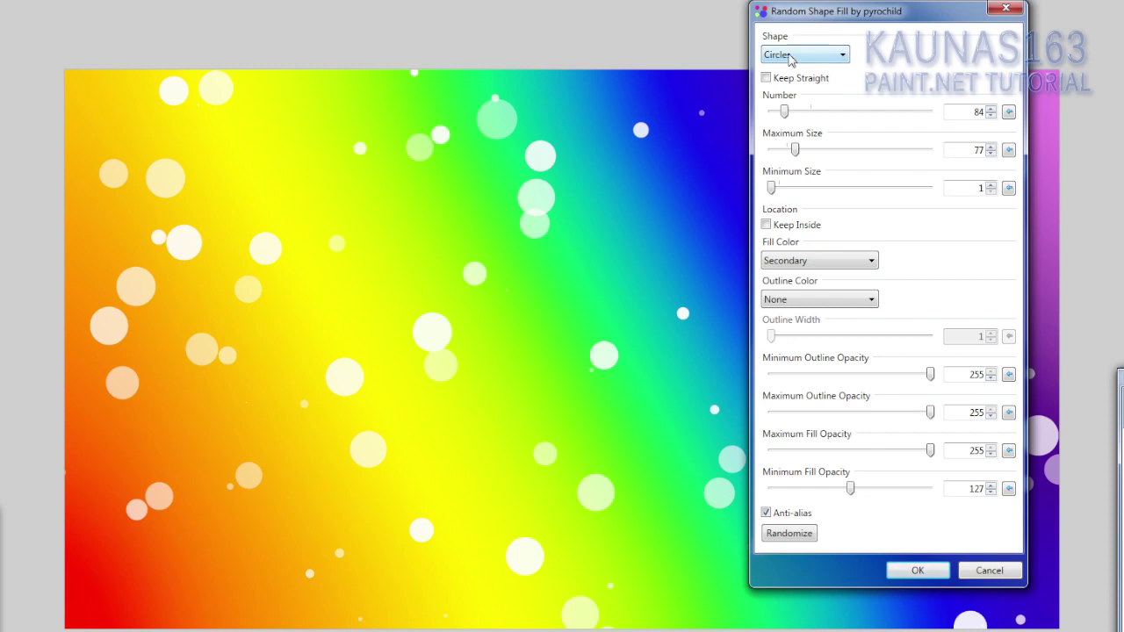
# Set the random circles to number 153, maximum size 177 and minimum fill opacity 210, with no outline color.
pyautogui.moveTo(786, 114); pyautogui.dragTo(811, 112)
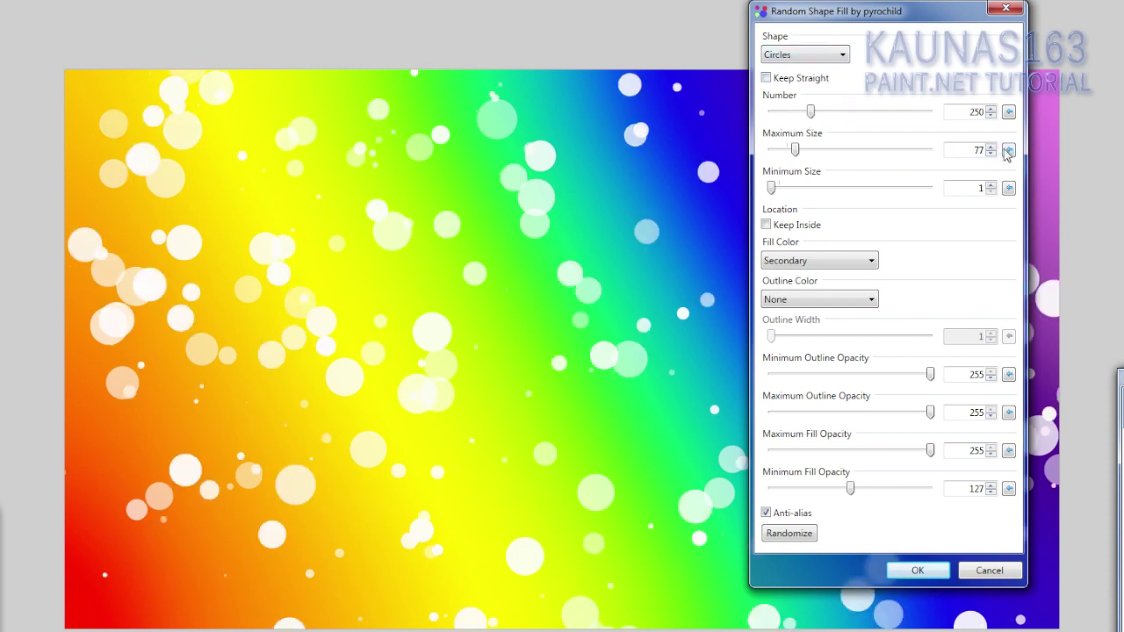
pyautogui.click(1008, 150)
pyautogui.moveTo(788, 148); pyautogui.dragTo(831, 151)
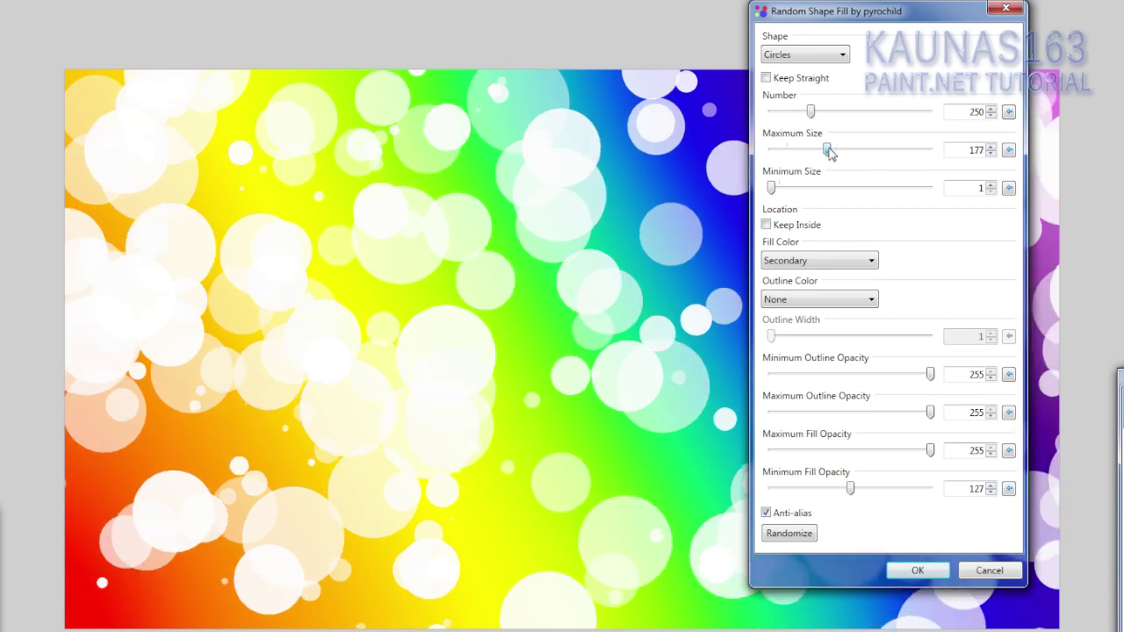
pyautogui.moveTo(809, 113); pyautogui.dragTo(797, 117)
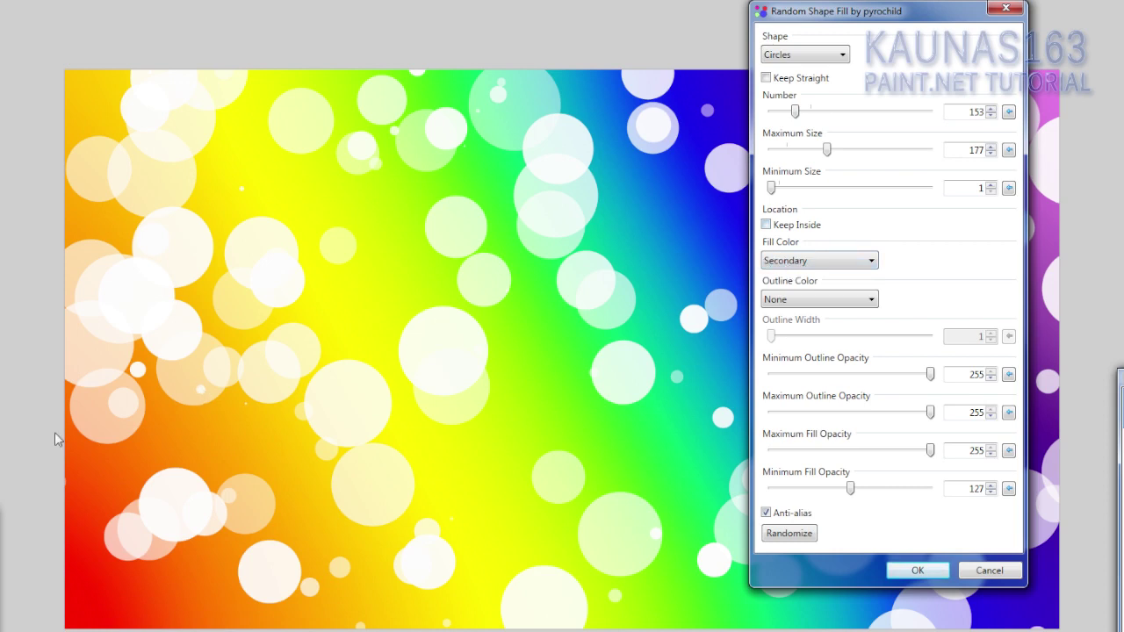
pyautogui.click(773, 304)
pyautogui.click(774, 304)
pyautogui.moveTo(857, 496); pyautogui.dragTo(919, 496)
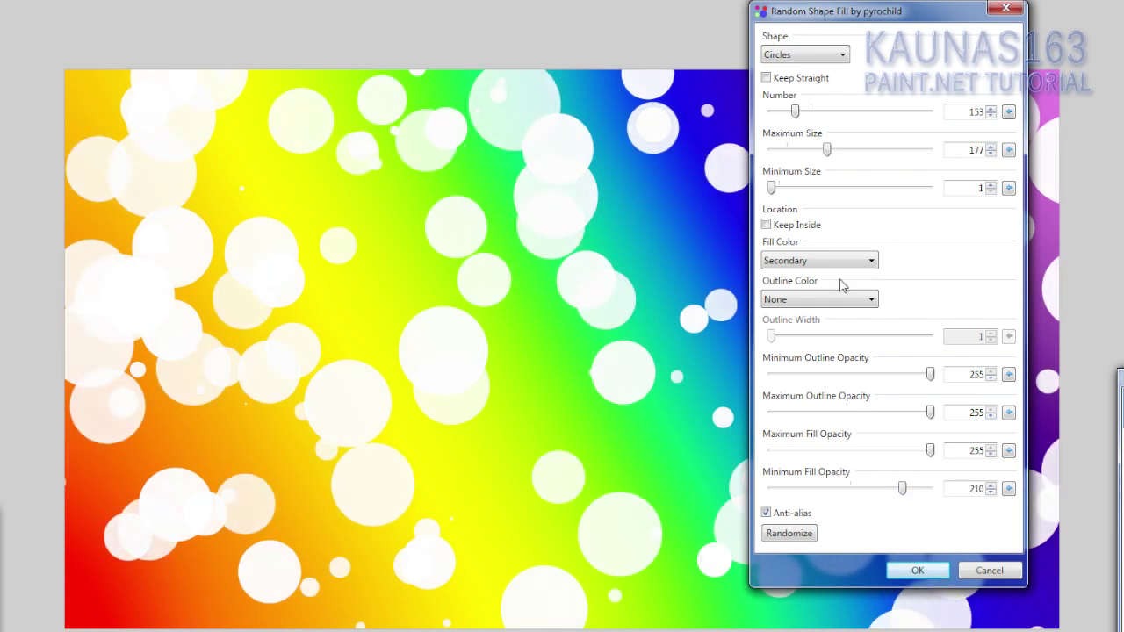
# Randomize the circle arrangement, reduce the number of circles to 143 and apply the shape fill.
pyautogui.moveTo(839, 10); pyautogui.dragTo(765, 0)
pyautogui.click(708, 522)
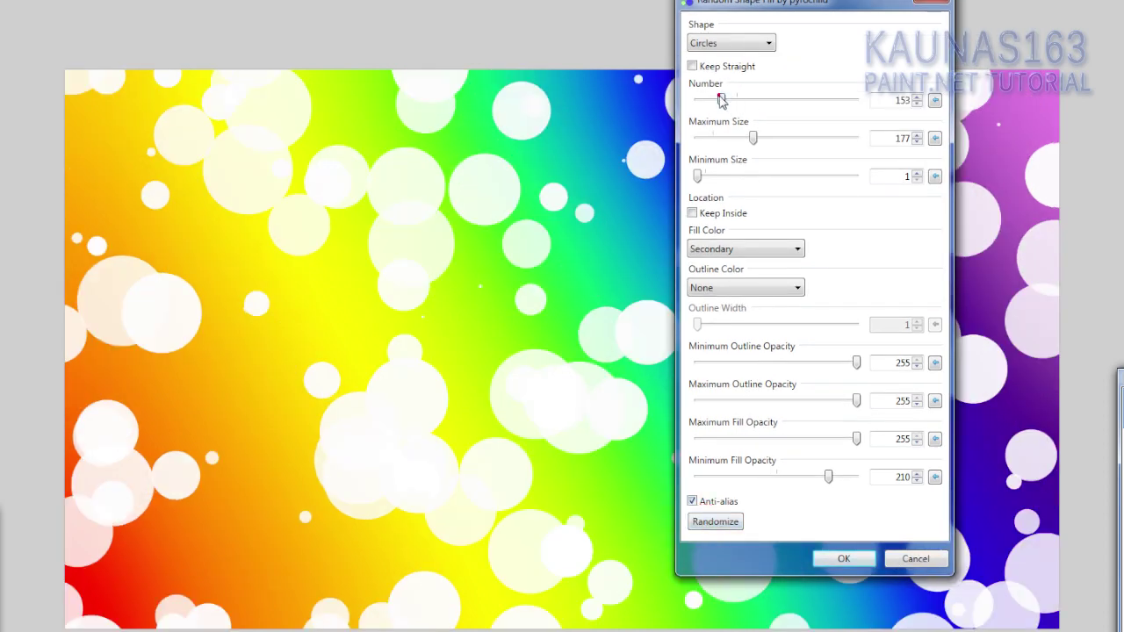
pyautogui.moveTo(721, 100); pyautogui.dragTo(718, 99)
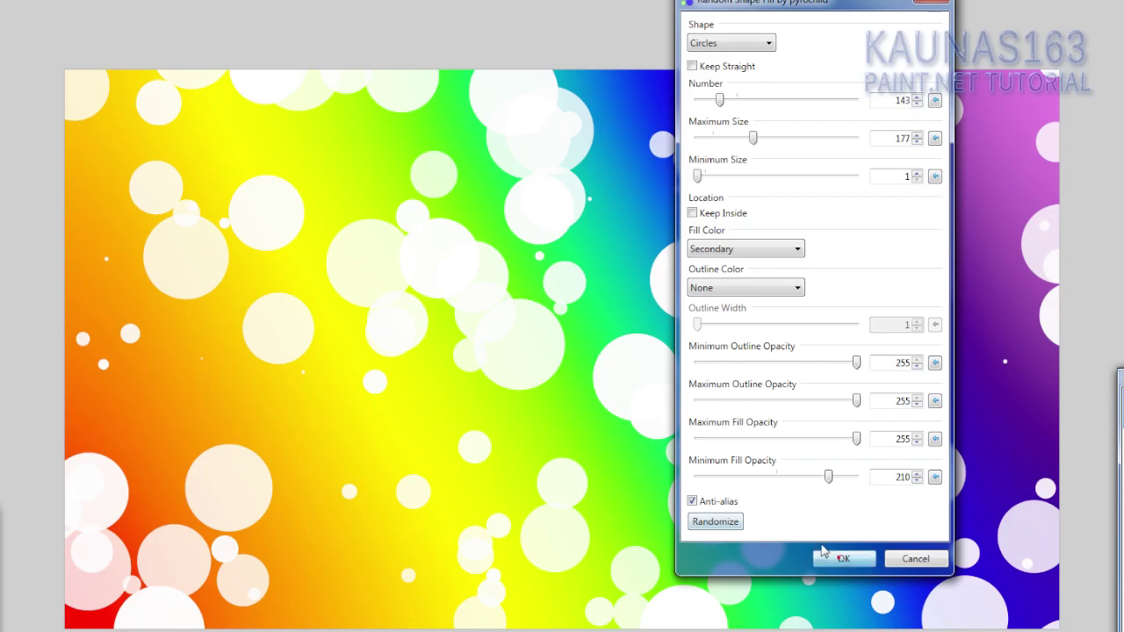
pyautogui.click(823, 551)
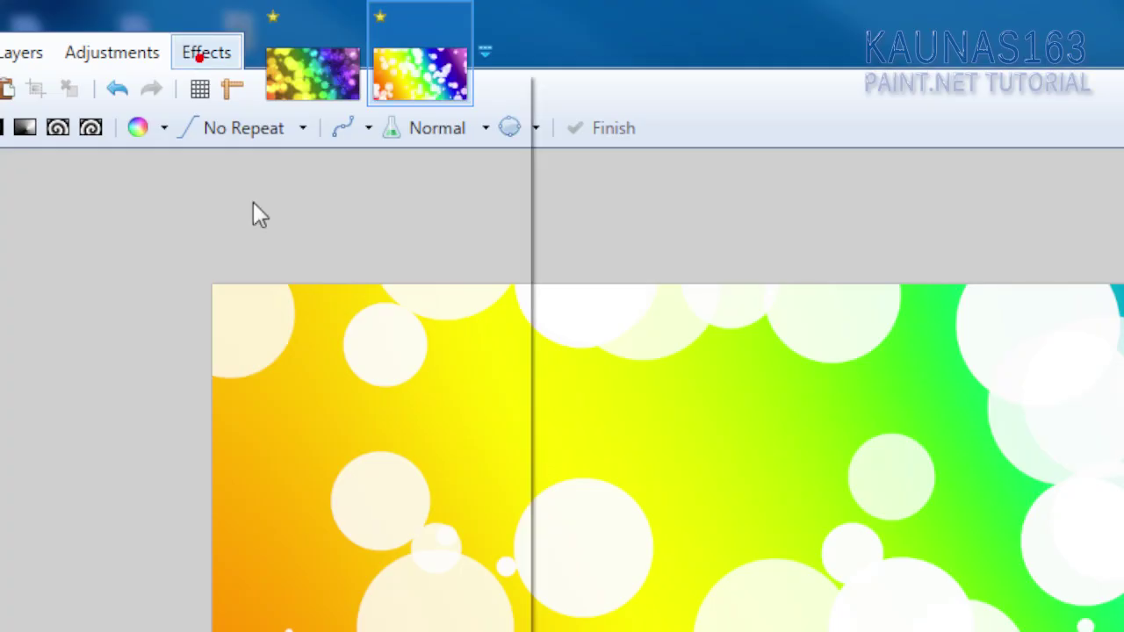
# Apply a Gaussian Blur with radius 29 to the random circles on Layer 3.
pyautogui.click(202, 53)
pyautogui.click(275, 188)
pyautogui.click(620, 221)
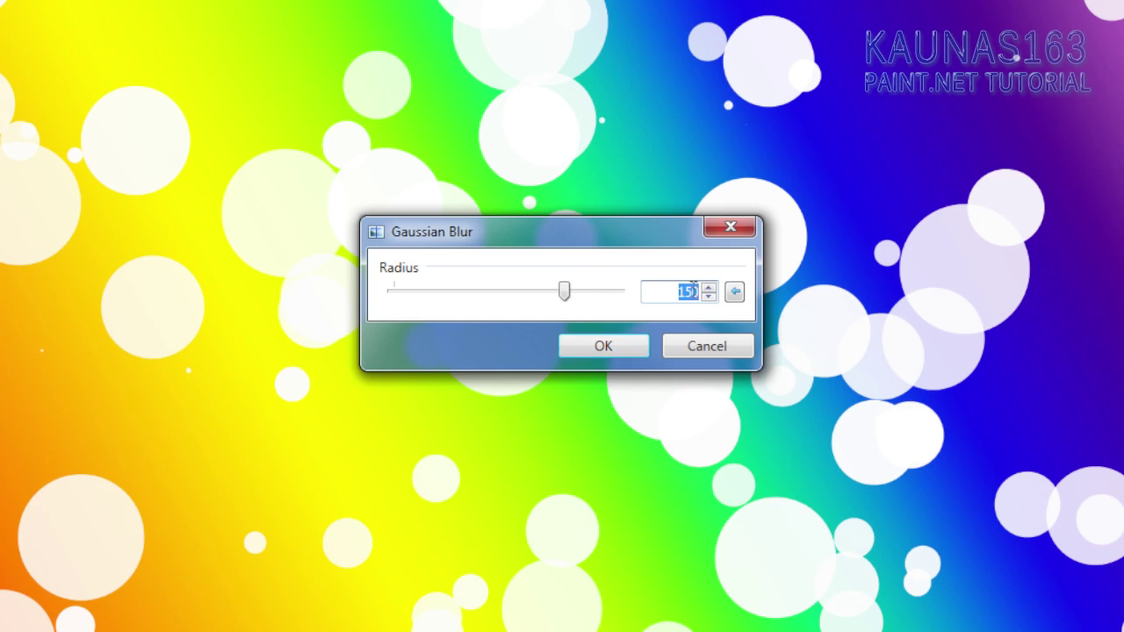
pyautogui.write('24')
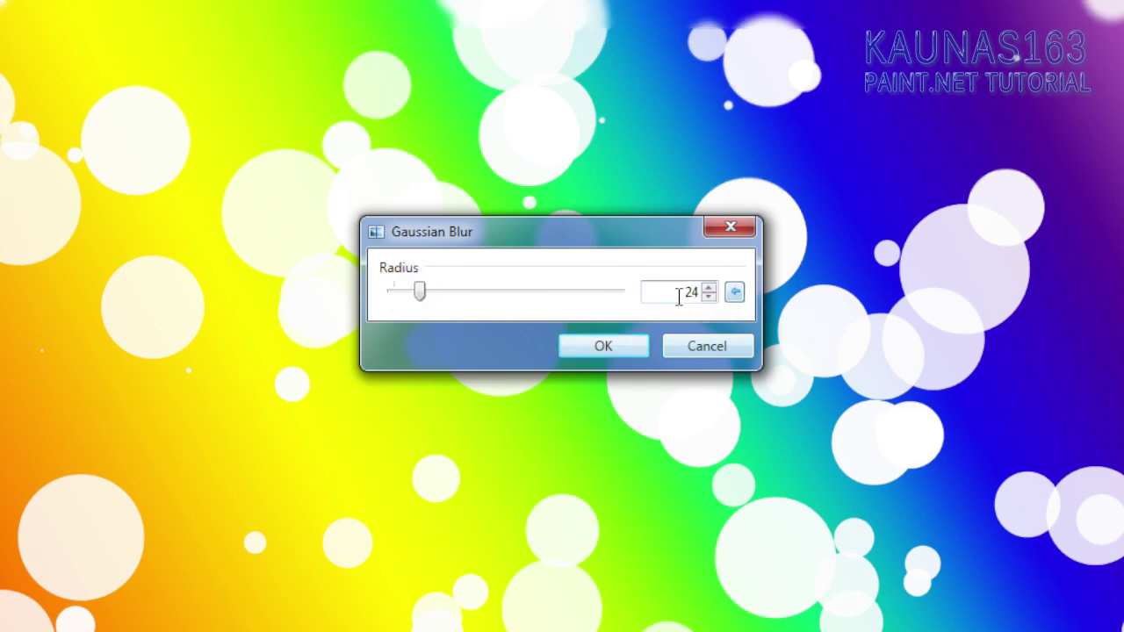
pyautogui.press('BackSpace')
pyautogui.write('9')
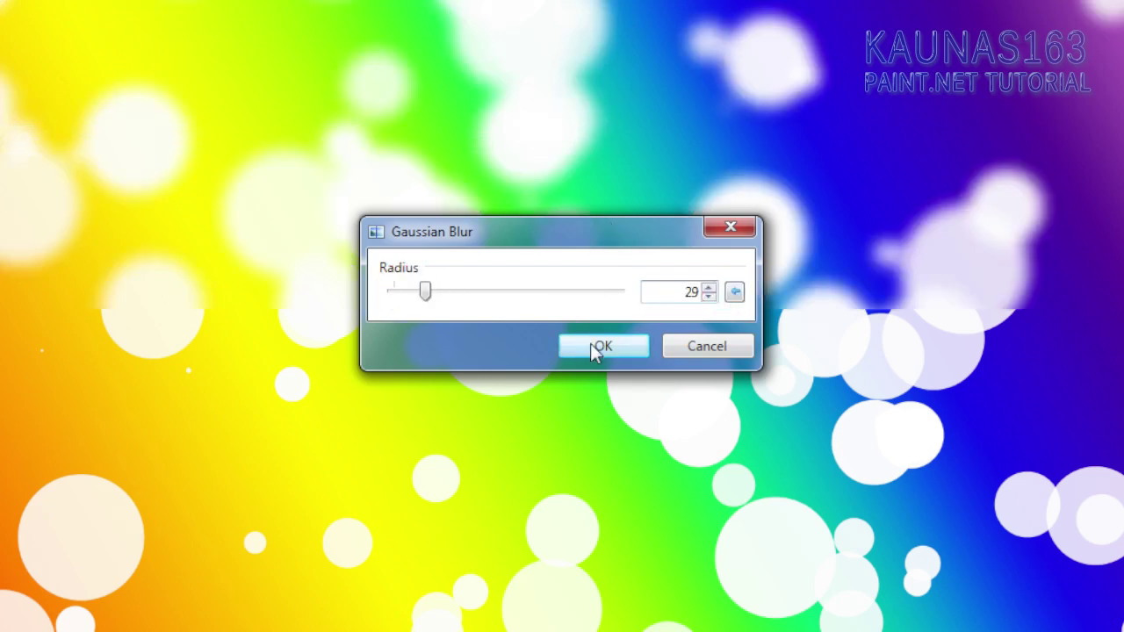
pyautogui.click(619, 347)
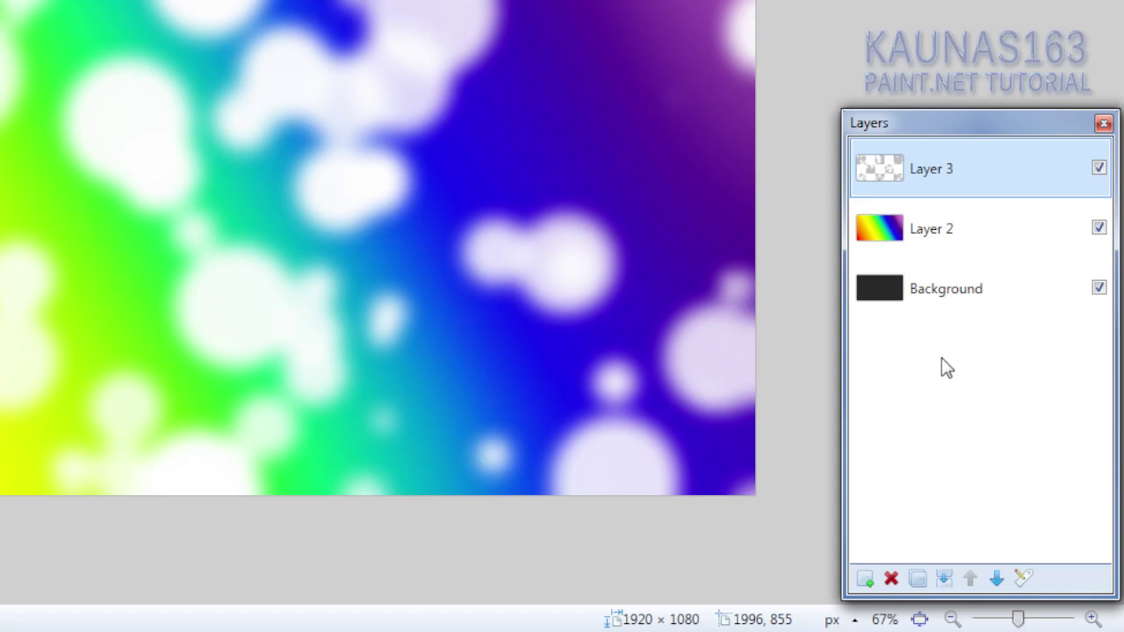
# Set the blend mode of Layer 3 to Overlay.
pyautogui.doubleClick(933, 176)
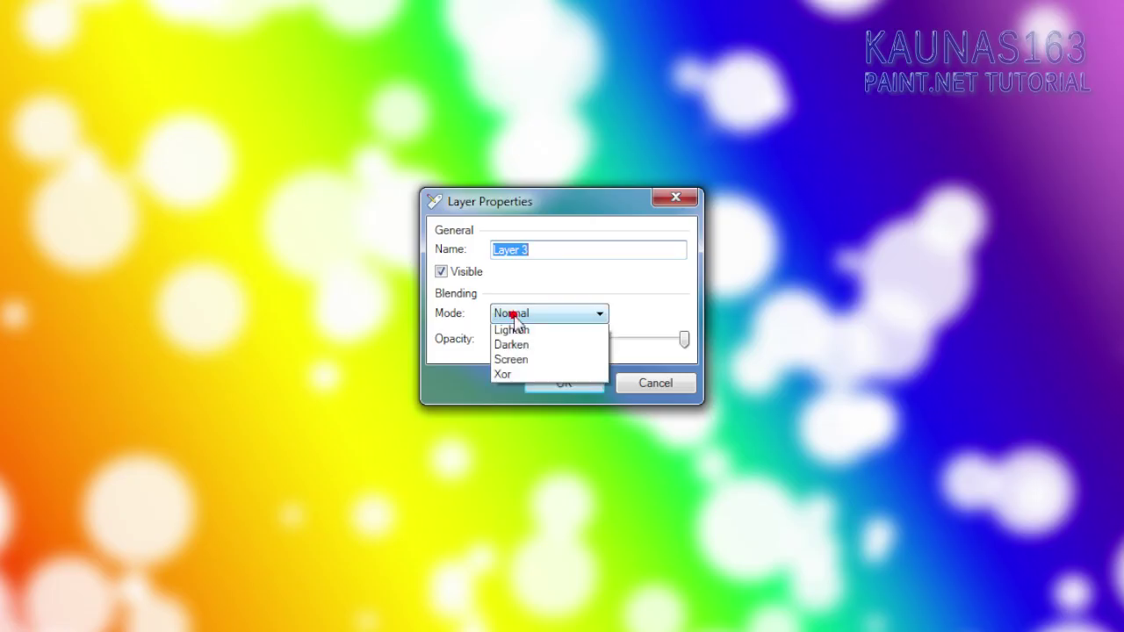
pyautogui.click(517, 316)
pyautogui.click(535, 437)
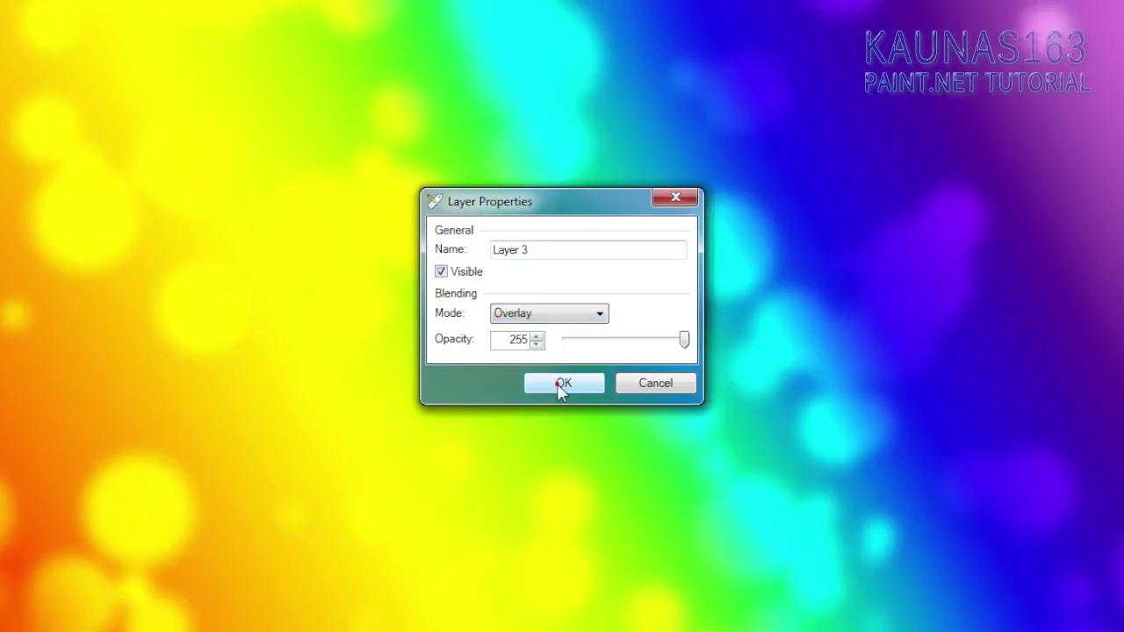
pyautogui.click(560, 388)
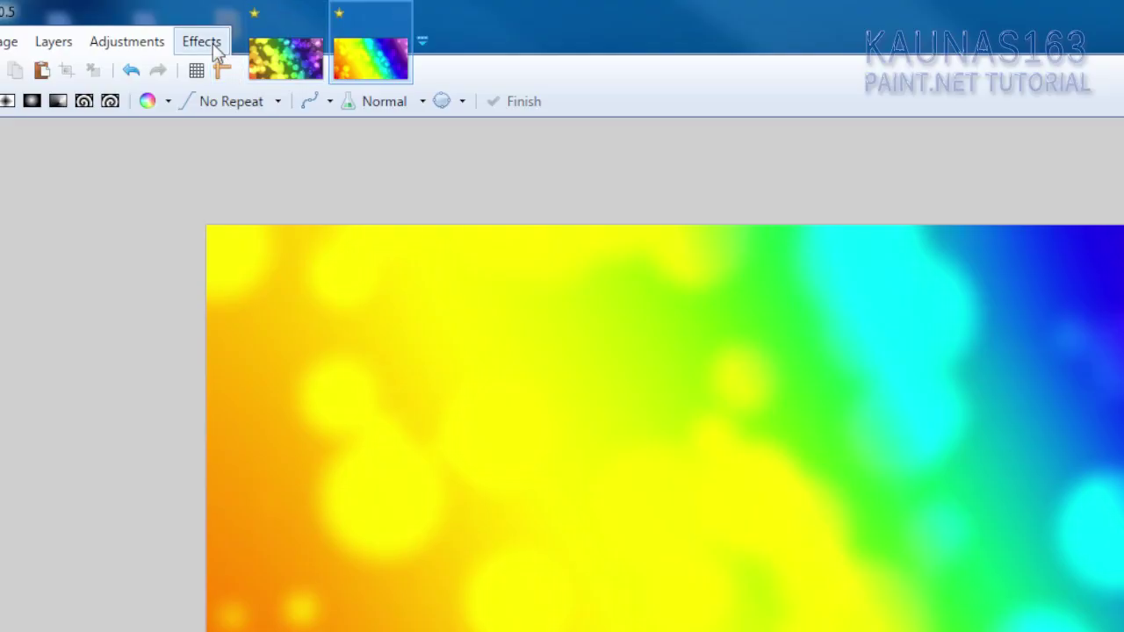
# Fill the new Layer 4 with 143 random circles of maximum size 177 and minimum fill opacity 210 using Random Shape Fill.
pyautogui.click(217, 51)
pyautogui.click(255, 350)
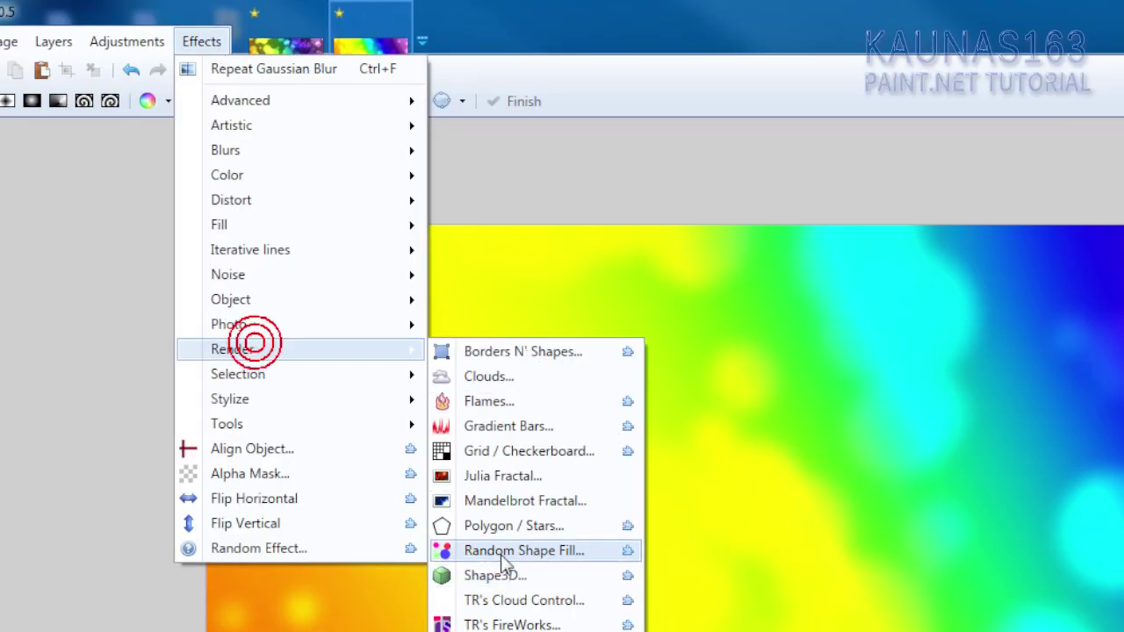
pyautogui.click(505, 562)
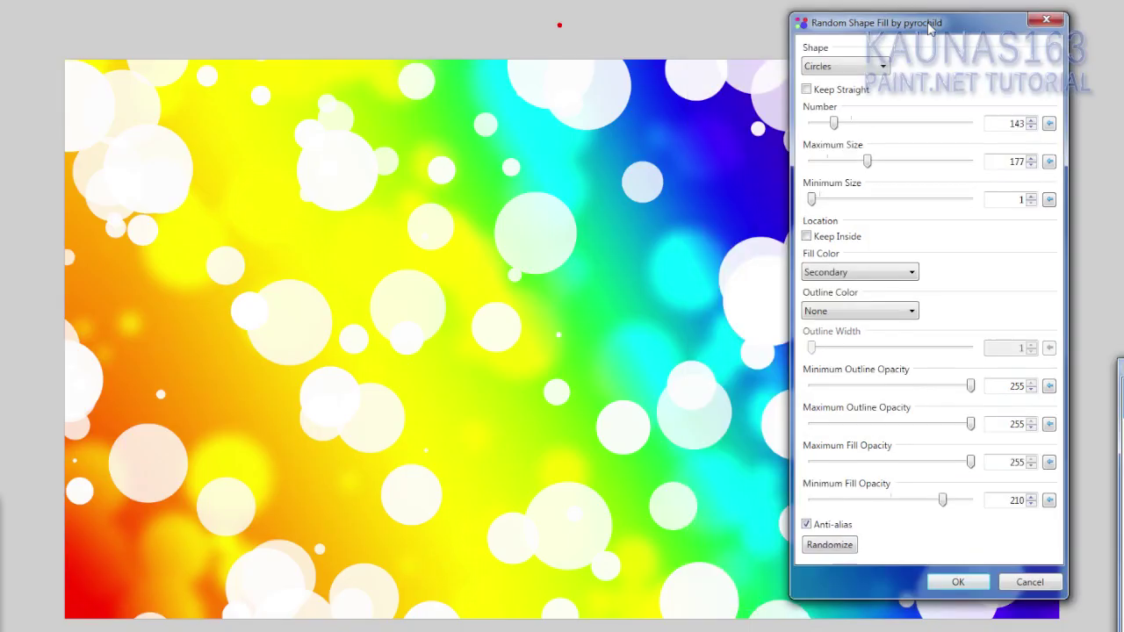
pyautogui.moveTo(852, 30); pyautogui.dragTo(637, 31)
pyautogui.click(739, 580)
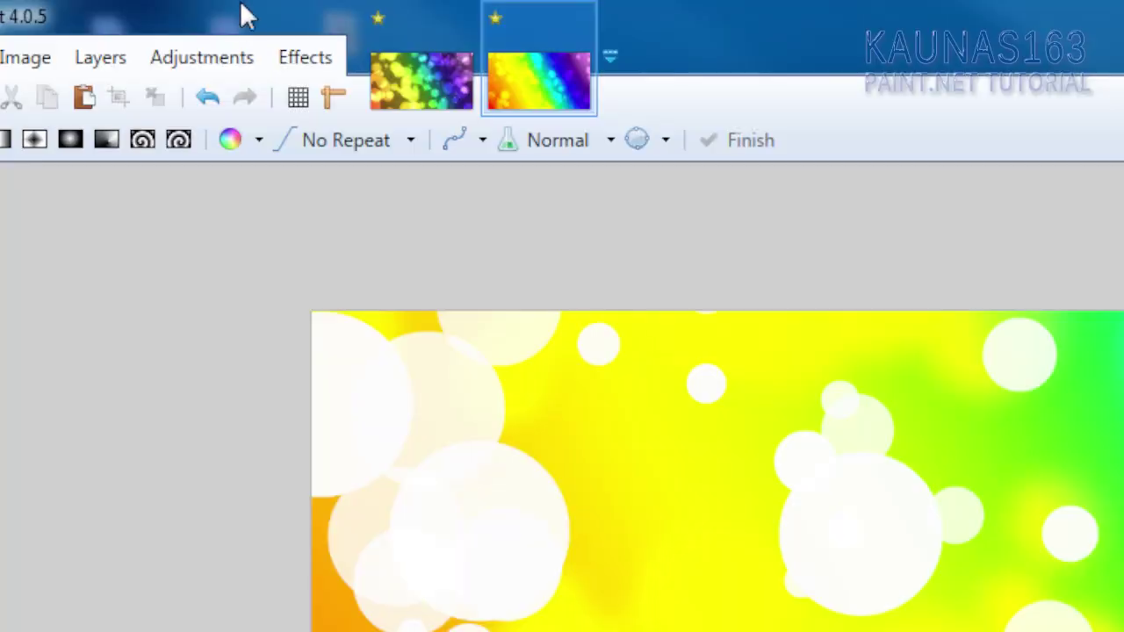
# Apply a Gaussian Blur with a lower radius of about 15 to the circles on Layer 4.
pyautogui.click(297, 56)
pyautogui.moveTo(369, 235)
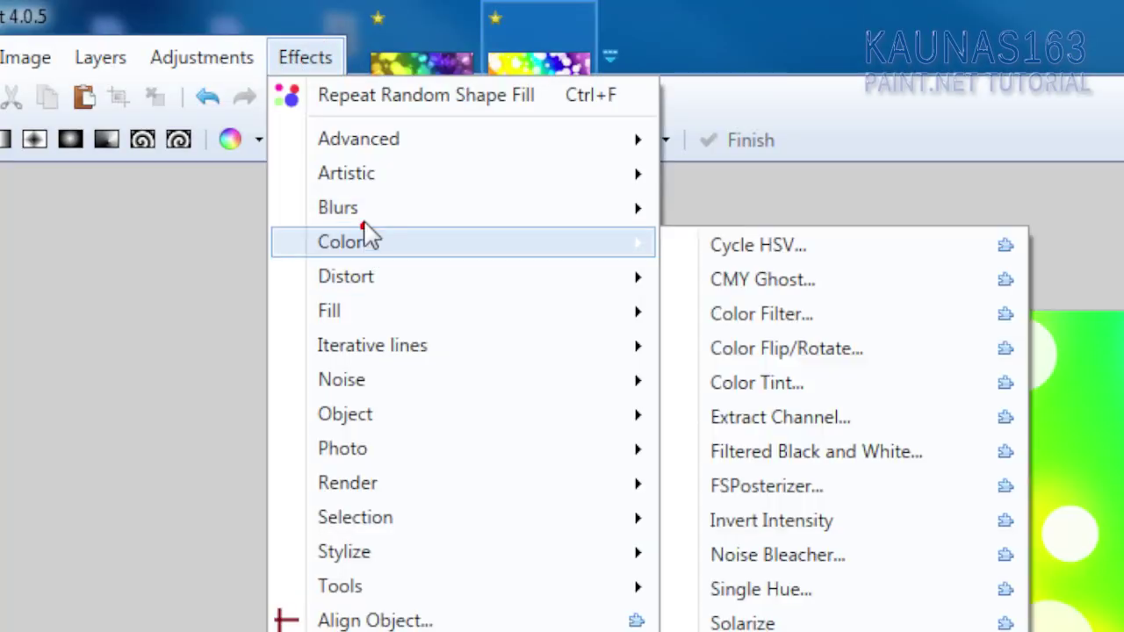
pyautogui.moveTo(366, 210)
pyautogui.click(777, 255)
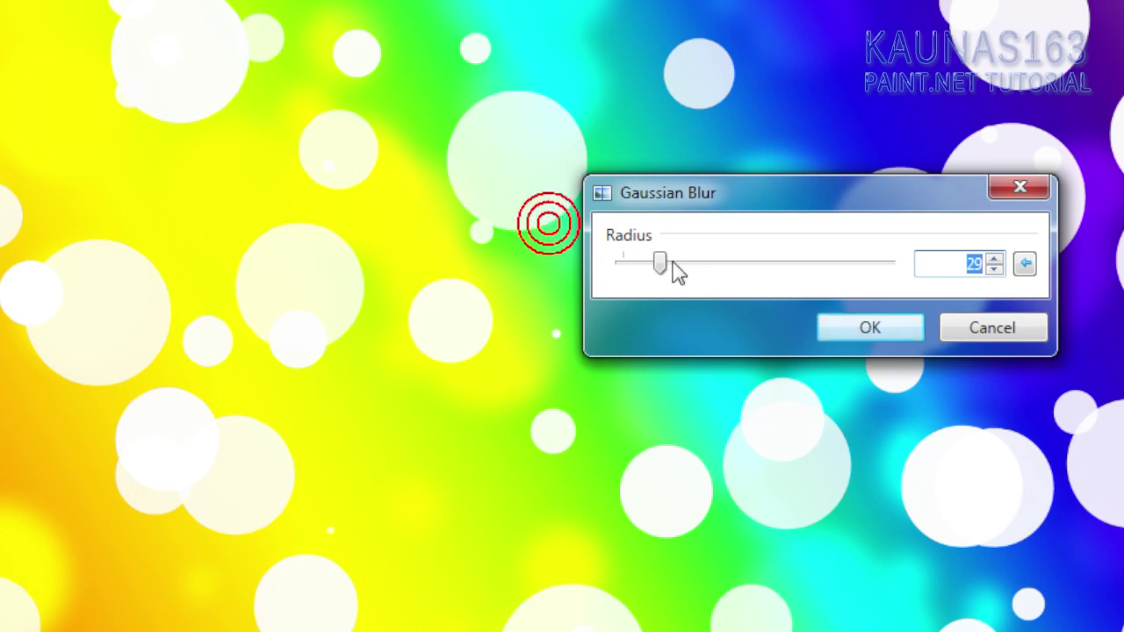
pyautogui.moveTo(673, 263); pyautogui.dragTo(644, 263)
pyautogui.click(858, 327)
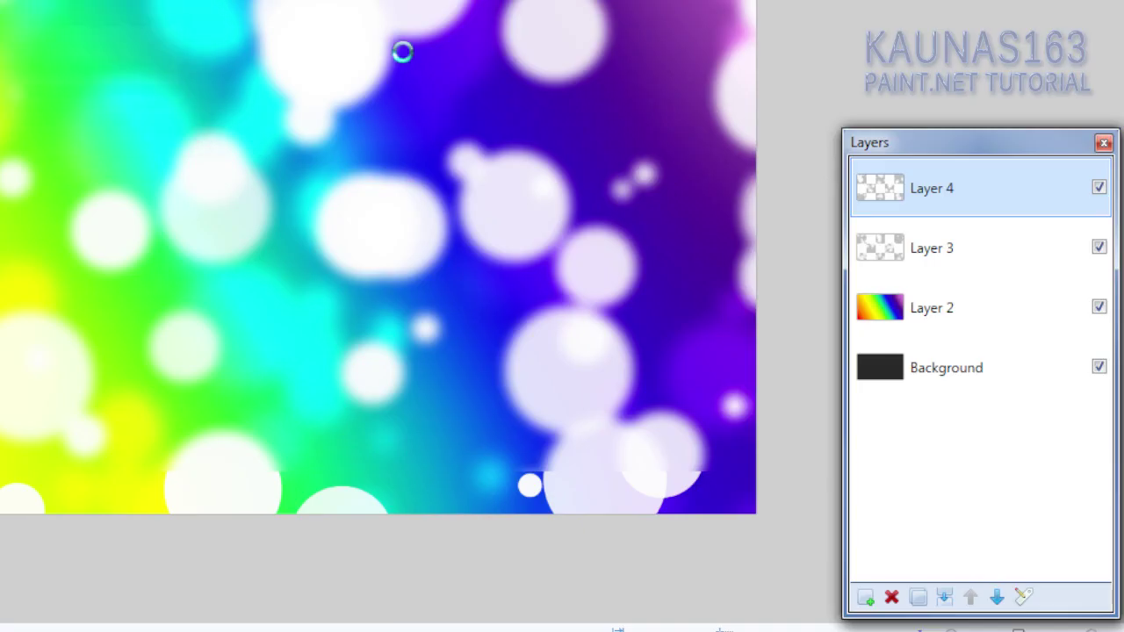
# Set the blend mode of Layer 4 to Overlay.
pyautogui.doubleClick(870, 211)
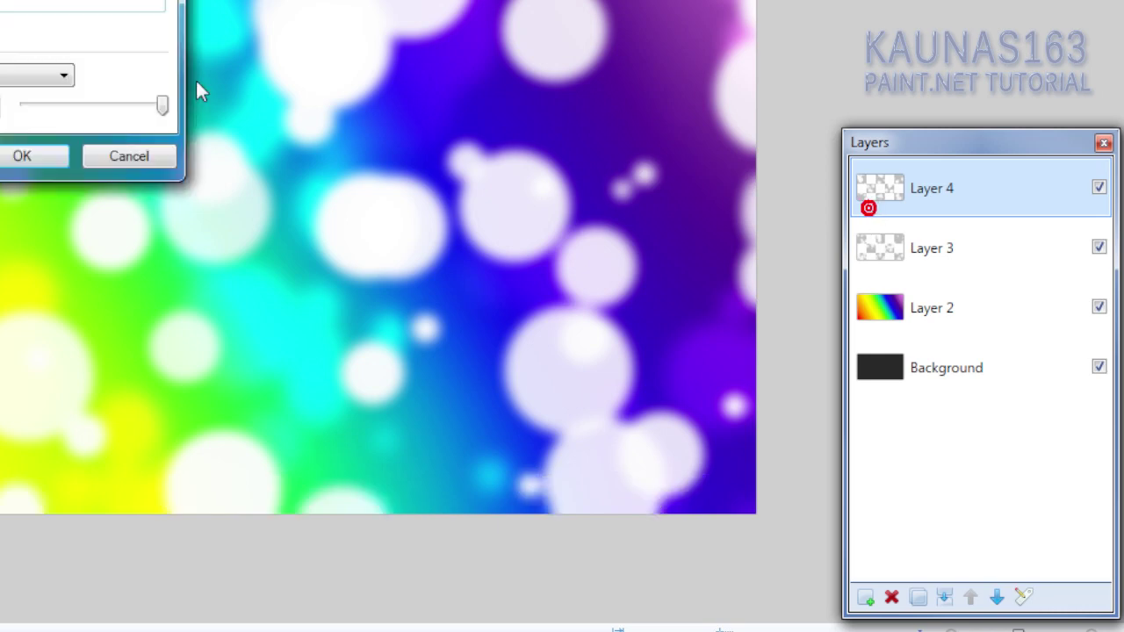
pyautogui.click(554, 312)
pyautogui.click(539, 443)
pyautogui.click(559, 384)
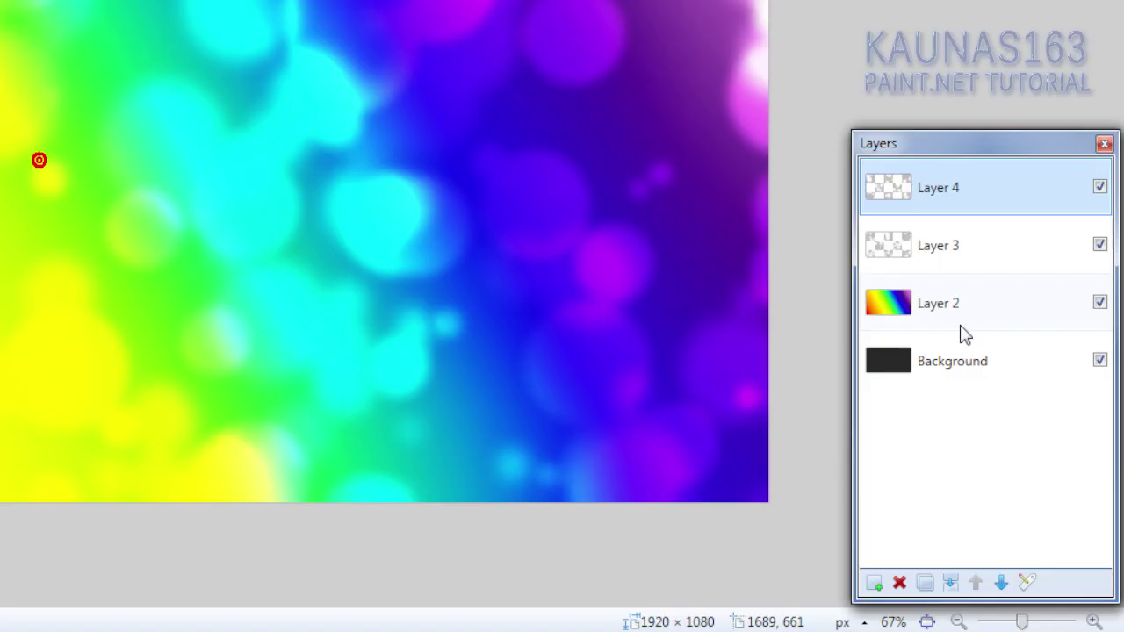
# Reduce the opacity of the rainbow gradient layer, Layer 2, to 86.
pyautogui.click(952, 312)
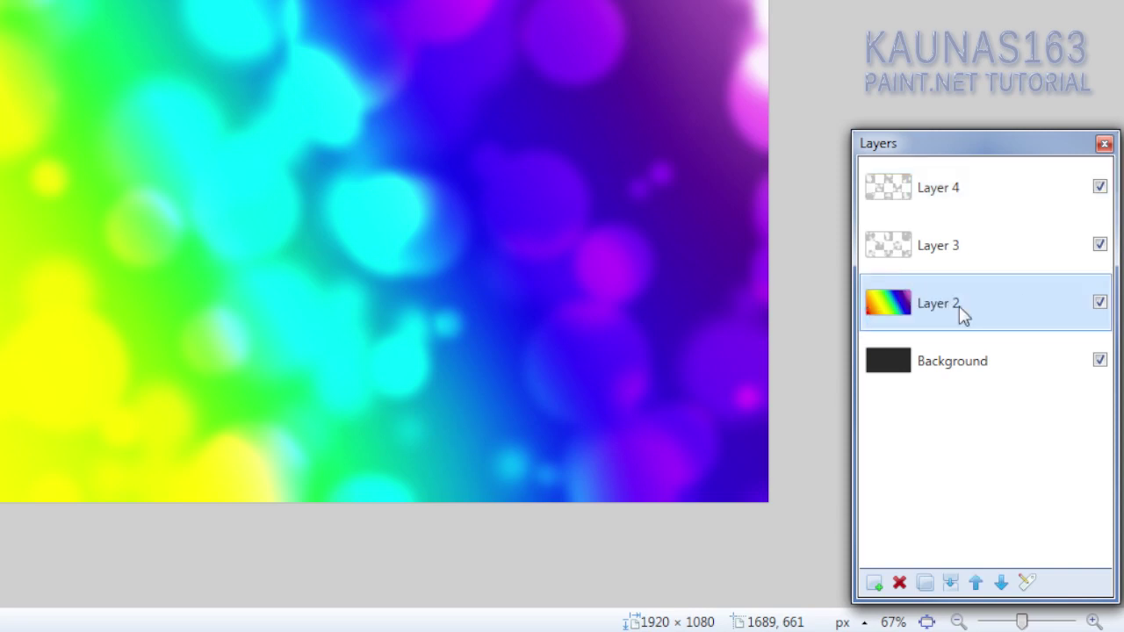
pyautogui.doubleClick(940, 306)
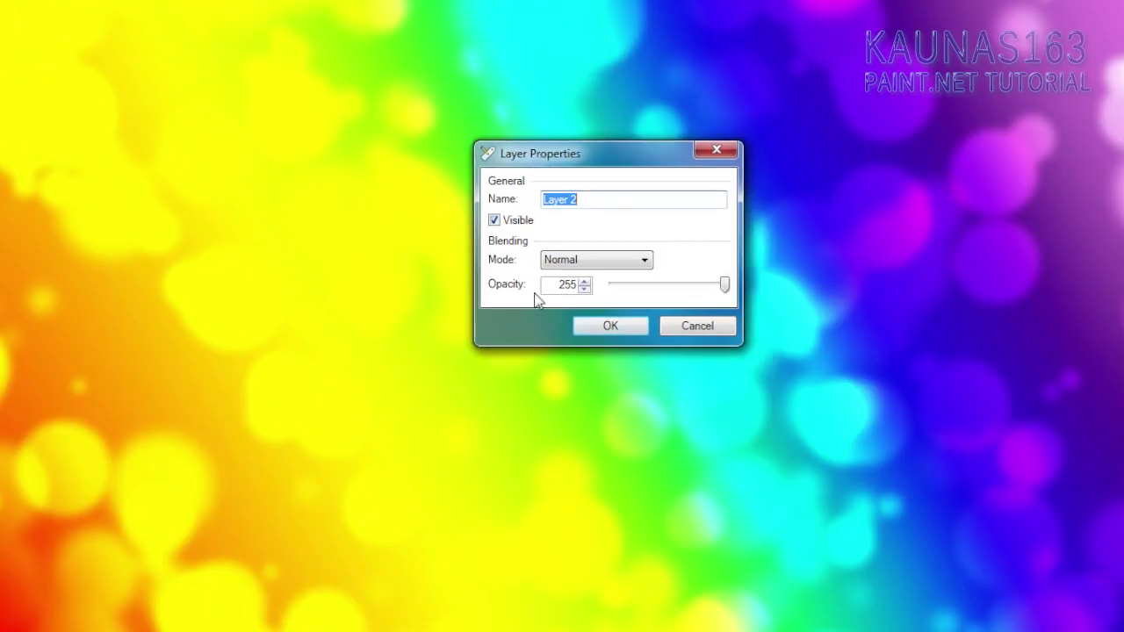
pyautogui.moveTo(724, 291)
pyautogui.mouseDown()
pyautogui.moveTo(635, 294)
pyautogui.moveTo(648, 287)
pyautogui.mouseUp()
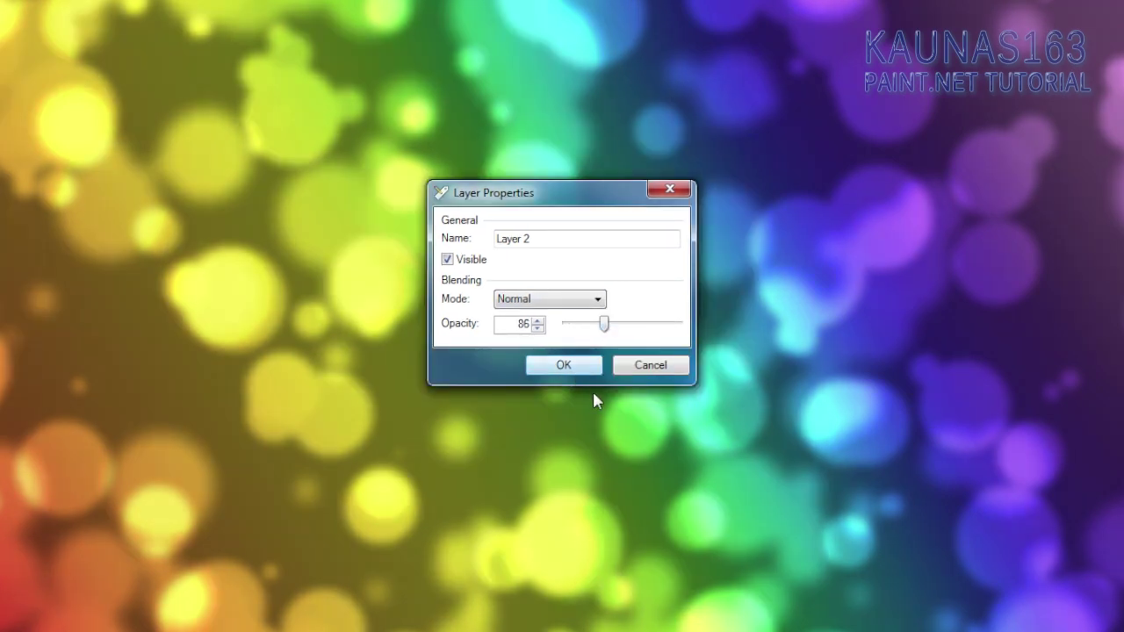
pyautogui.click(568, 365)
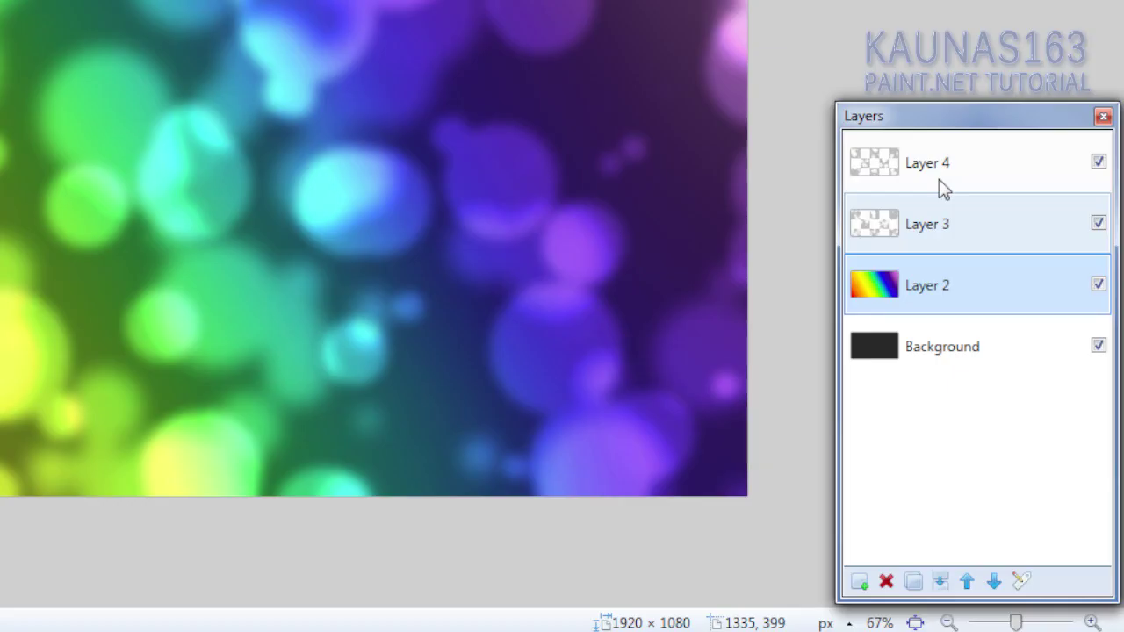
# Add a new layer above Layer 4 and apply Random Shape Fill with 143 circles of maximum size 177.
pyautogui.click(938, 177)
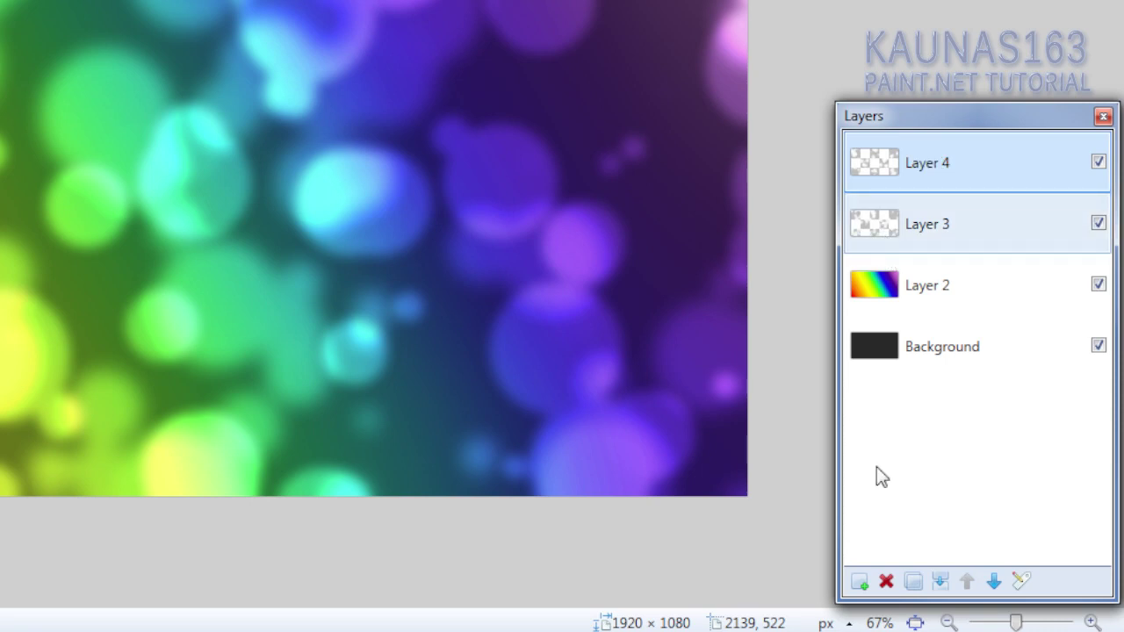
pyautogui.click(860, 581)
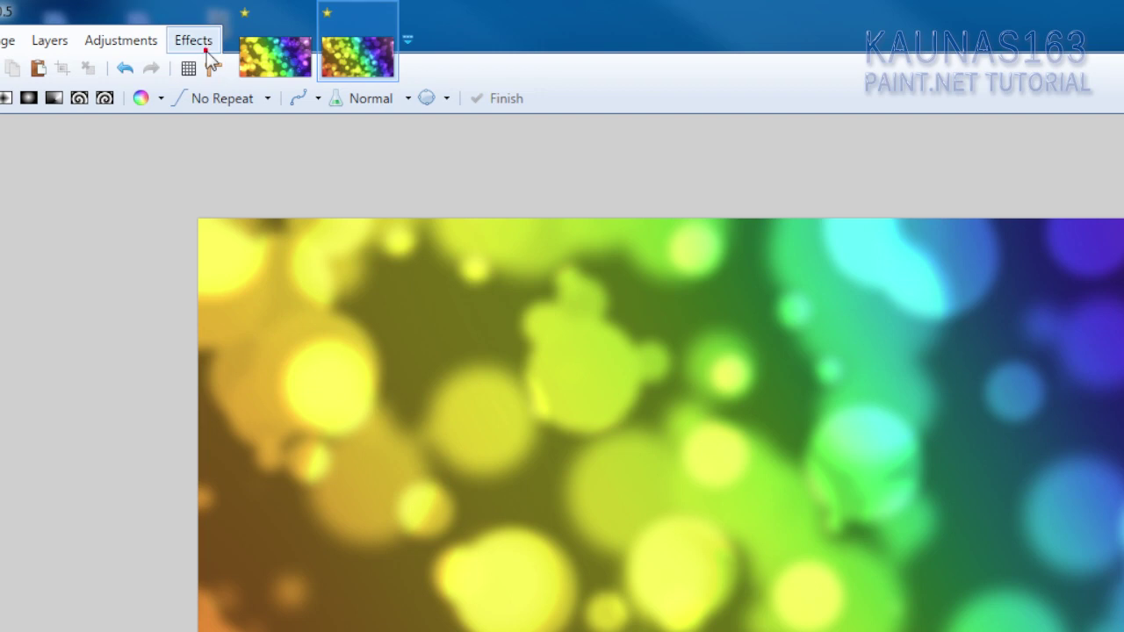
pyautogui.click(193, 40)
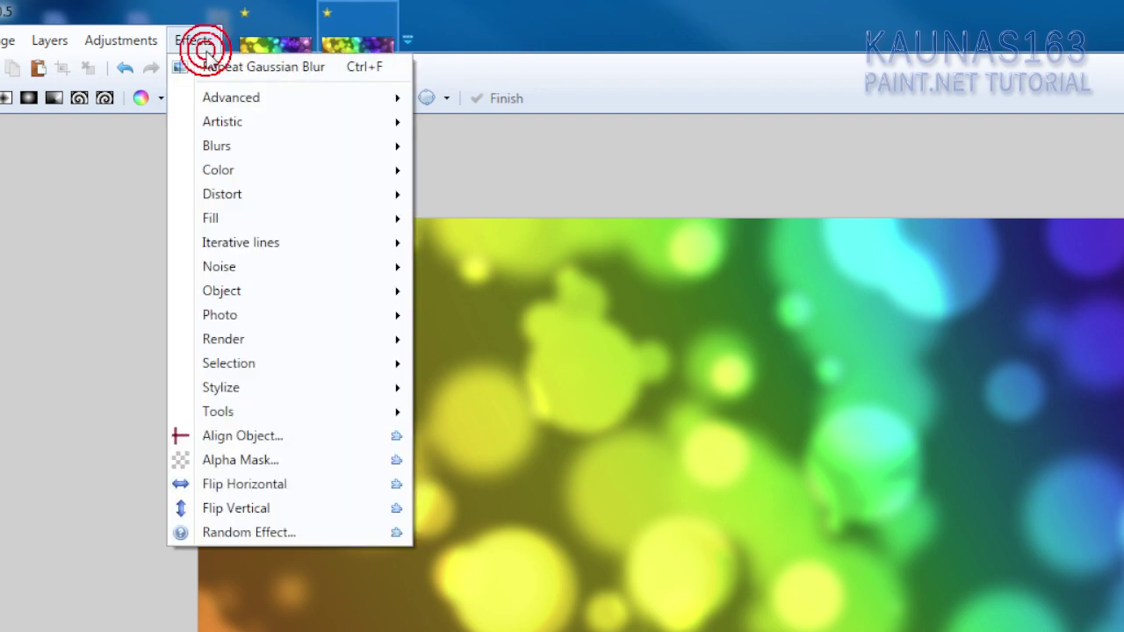
pyautogui.click(235, 340)
pyautogui.click(459, 534)
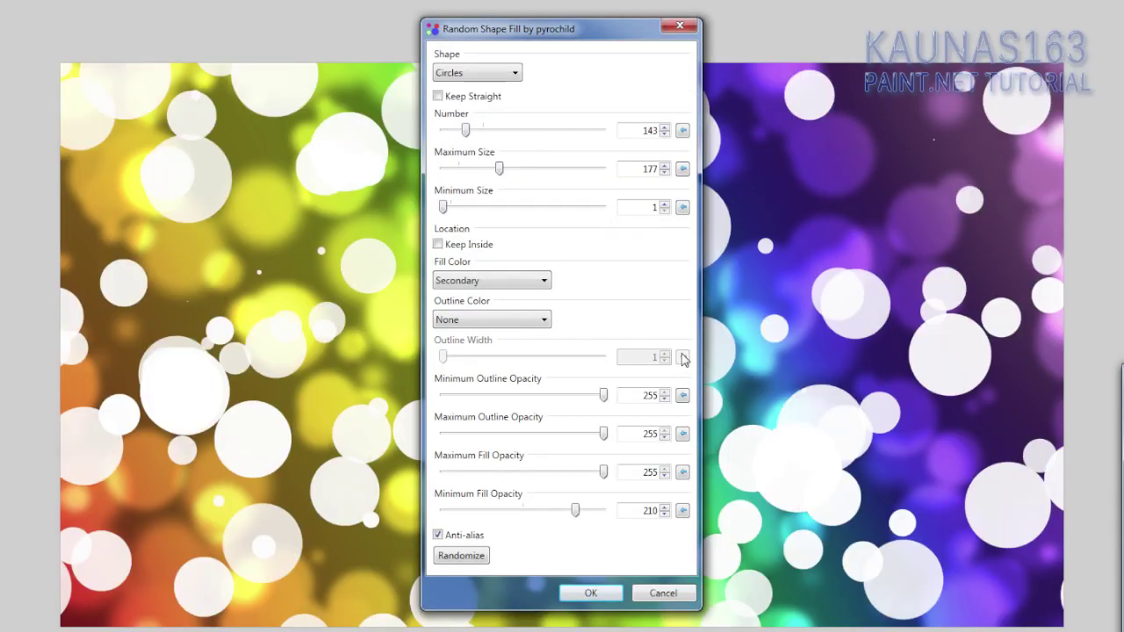
pyautogui.moveTo(523, 33); pyautogui.dragTo(499, 22)
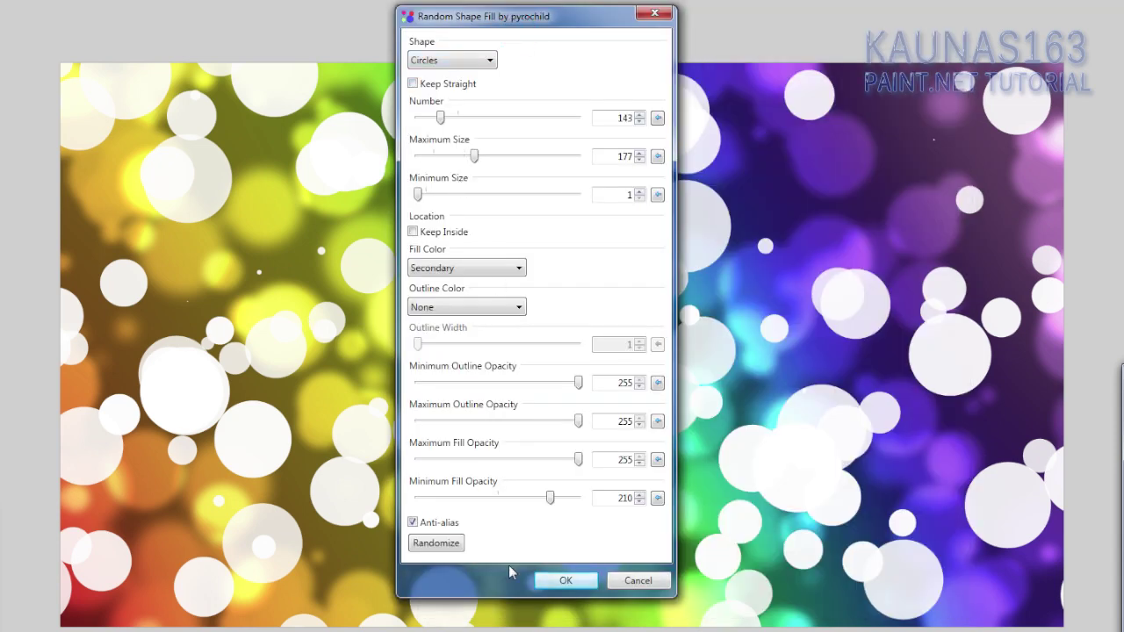
pyautogui.click(566, 582)
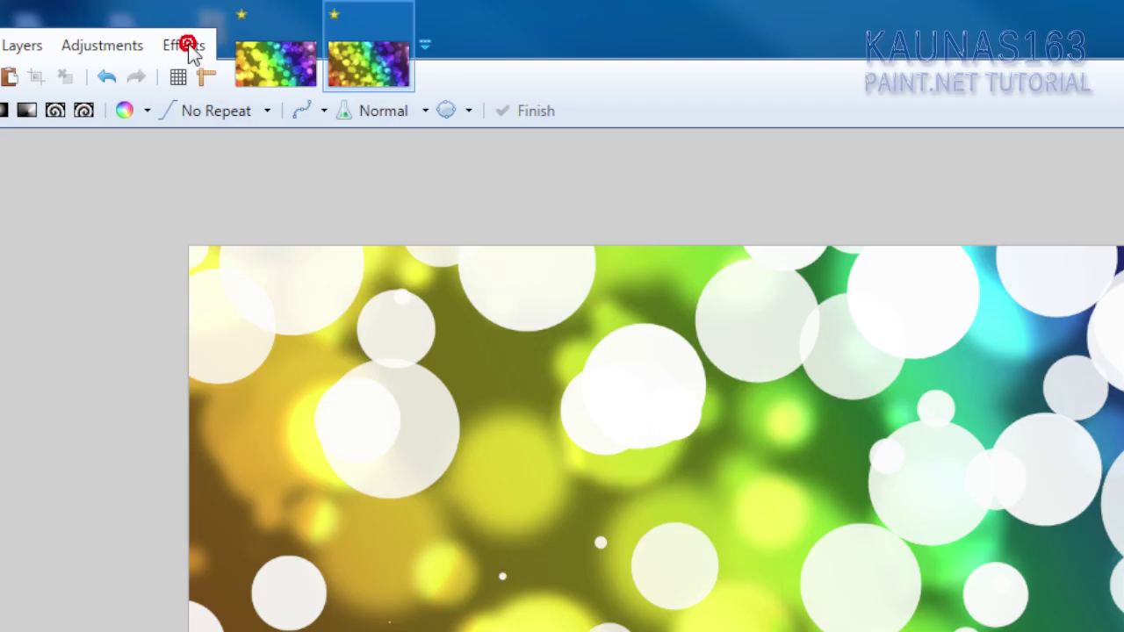
# Apply a slight Gaussian Blur with a radius of only a few pixels to the circles on Layer 5.
pyautogui.click(188, 45)
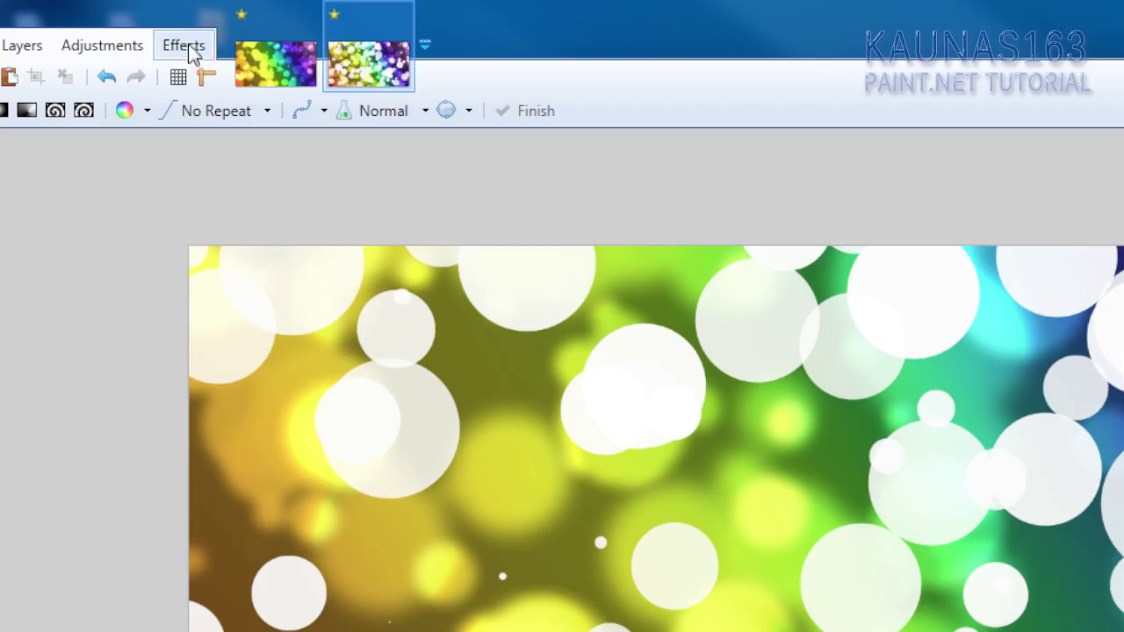
pyautogui.click(226, 163)
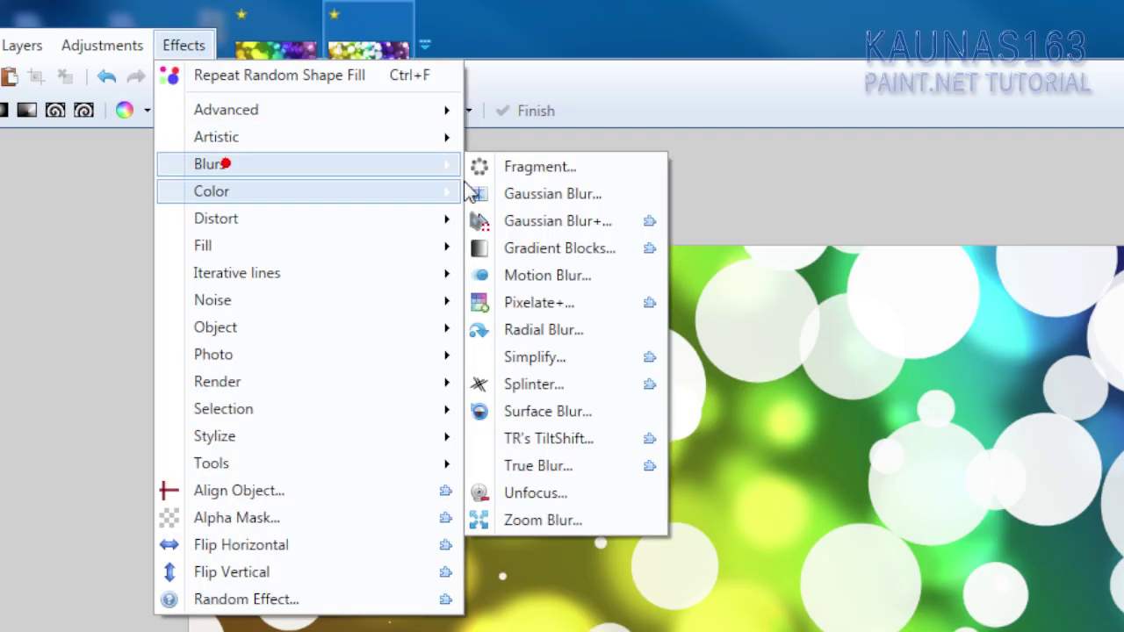
pyautogui.click(511, 194)
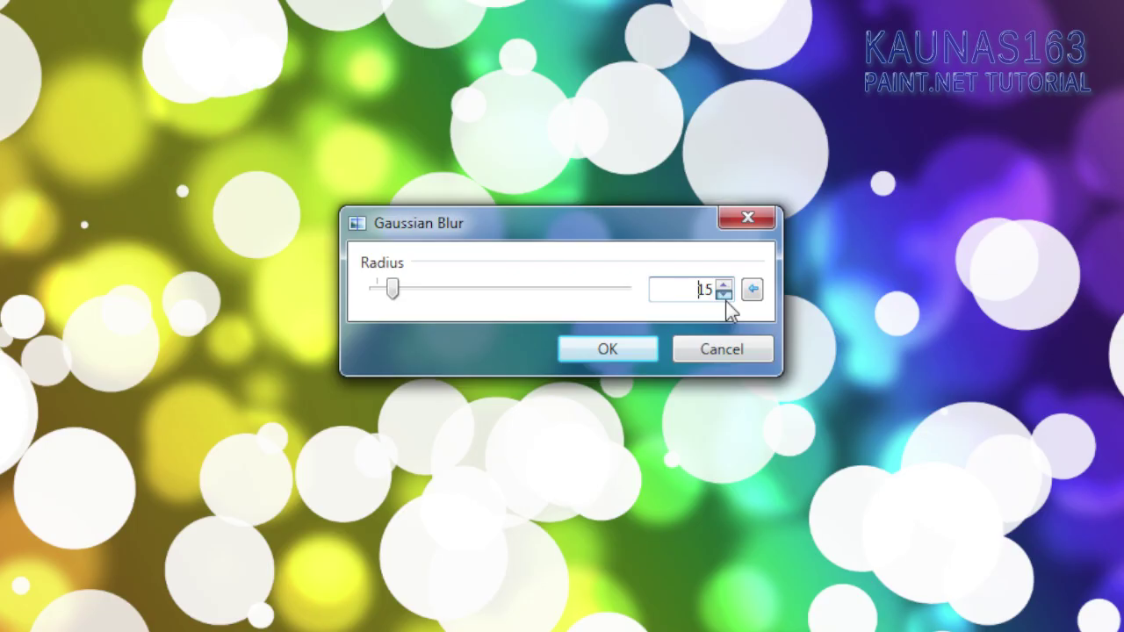
pyautogui.click(725, 297)
pyautogui.click(724, 297)
pyautogui.moveTo(725, 297); pyautogui.dragTo(724, 281)
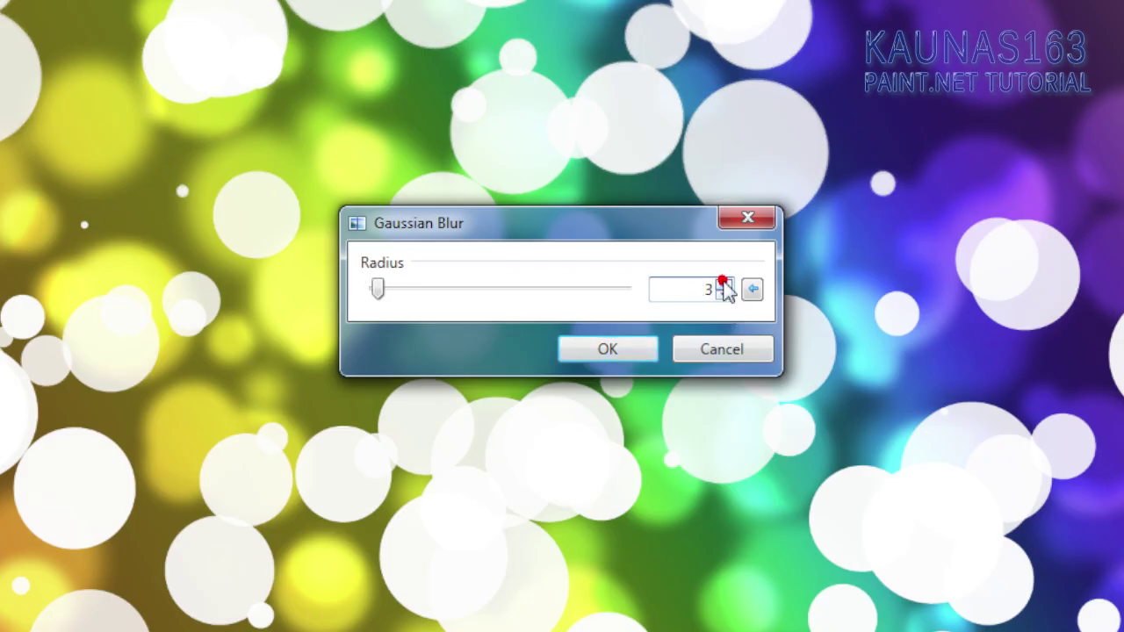
pyautogui.click(722, 283)
pyautogui.click(722, 283)
pyautogui.click(625, 348)
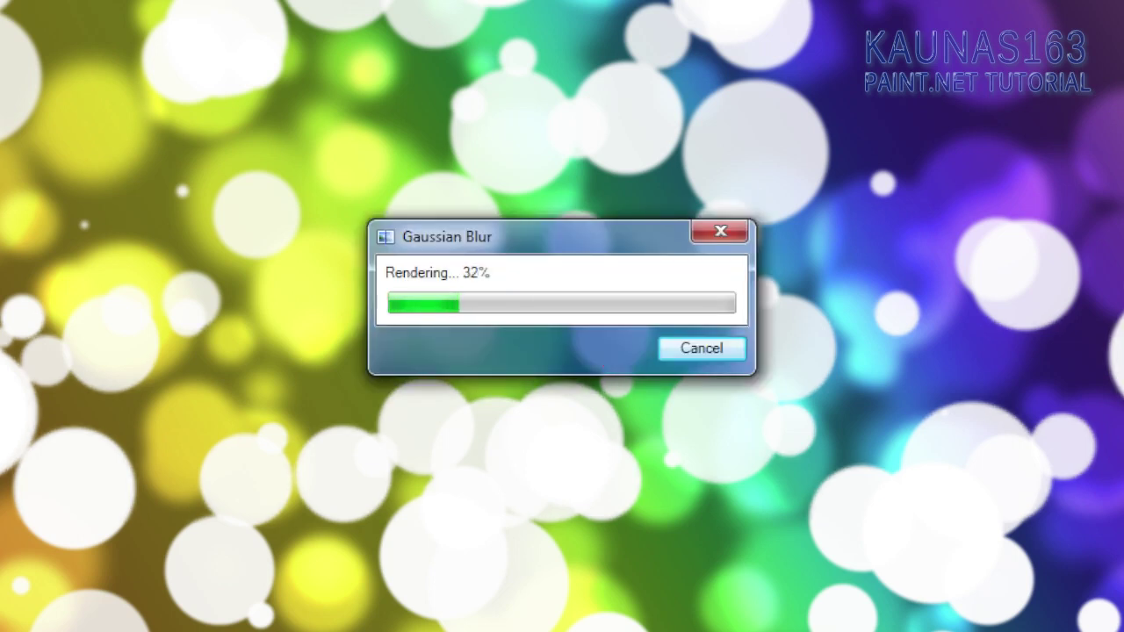
# Set the blend mode of Layer 5 to Overlay and compare the wallpaper with the other open image.
pyautogui.click(904, 189)
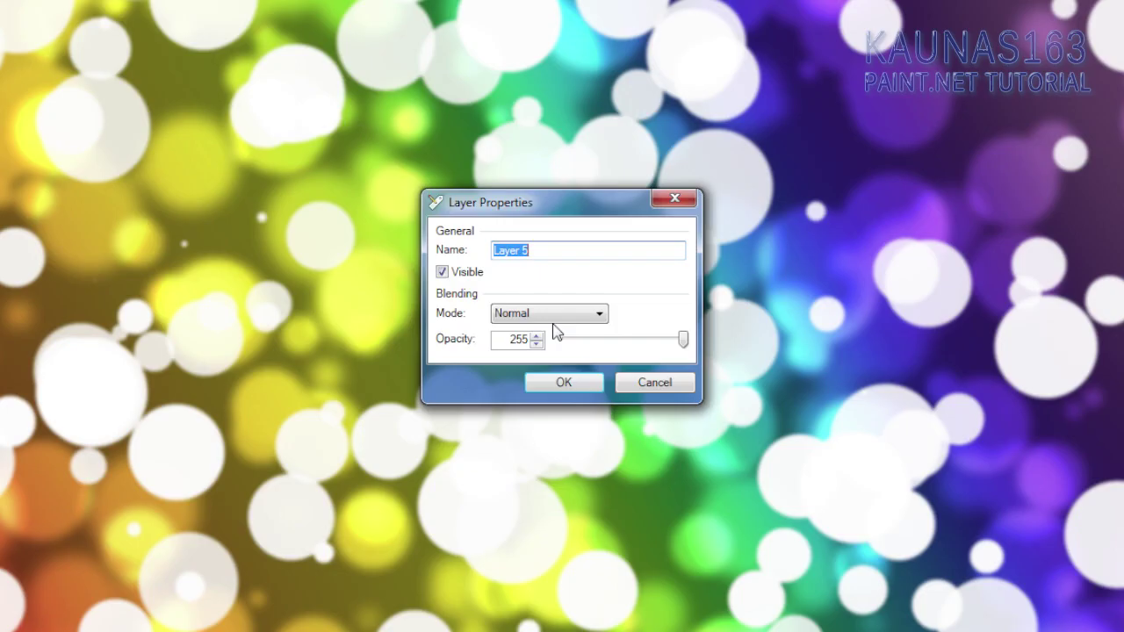
pyautogui.click(549, 313)
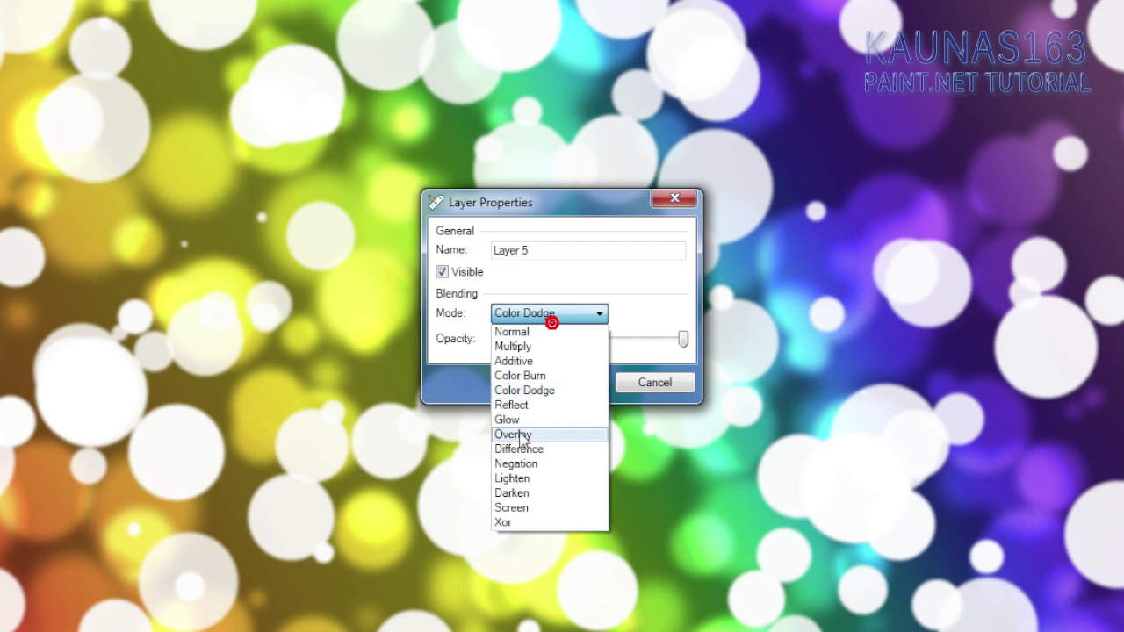
pyautogui.click(518, 431)
pyautogui.click(563, 379)
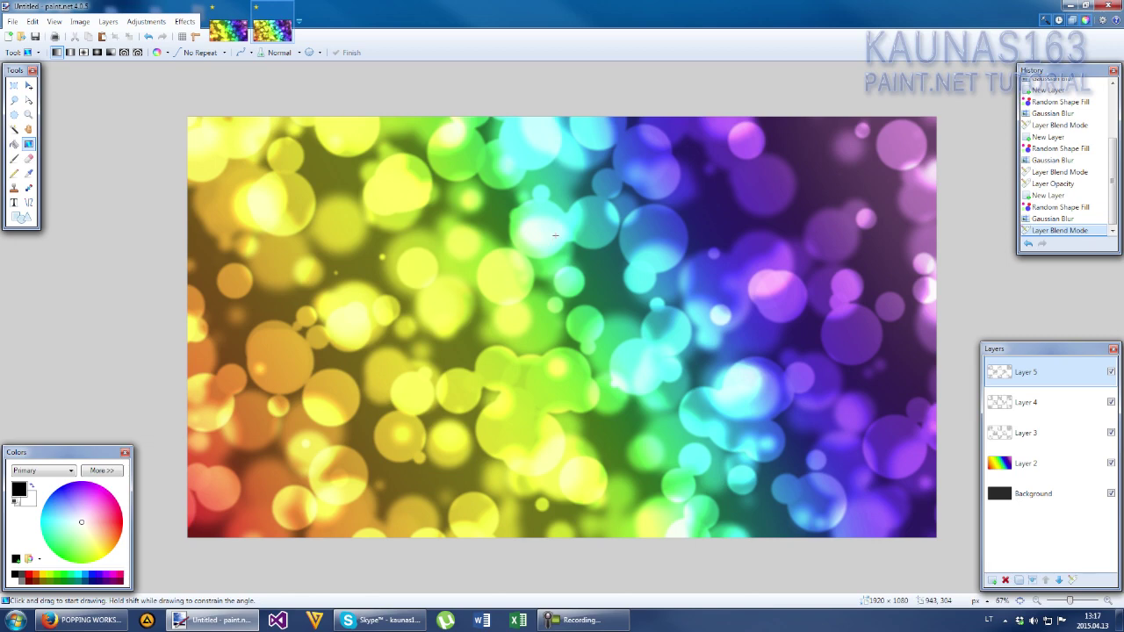
pyautogui.click(227, 30)
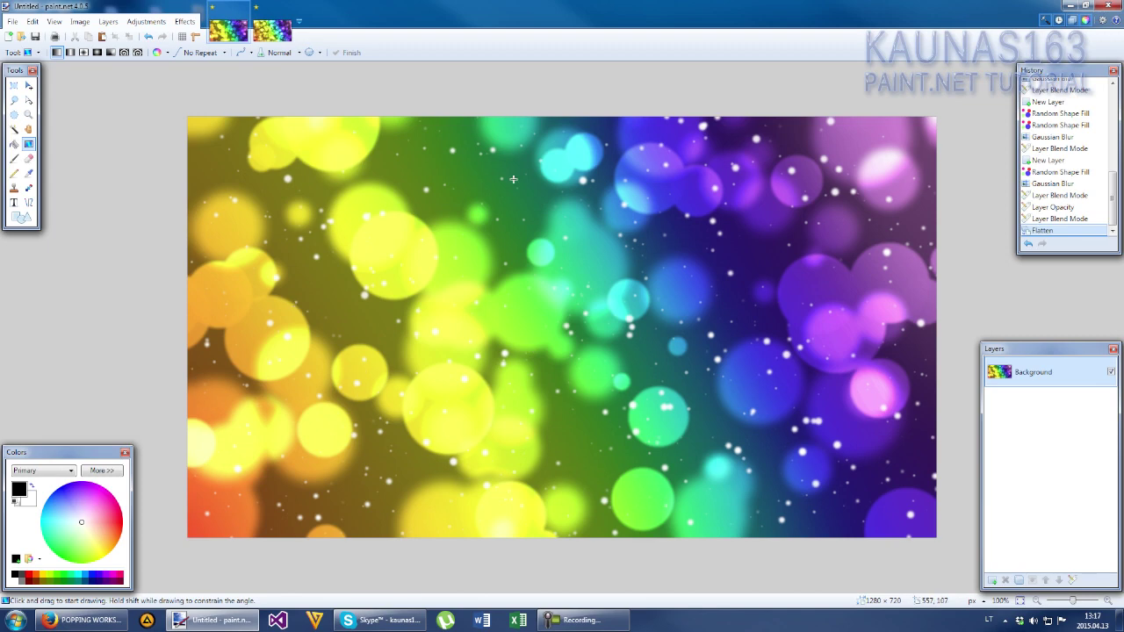
pyautogui.click(273, 31)
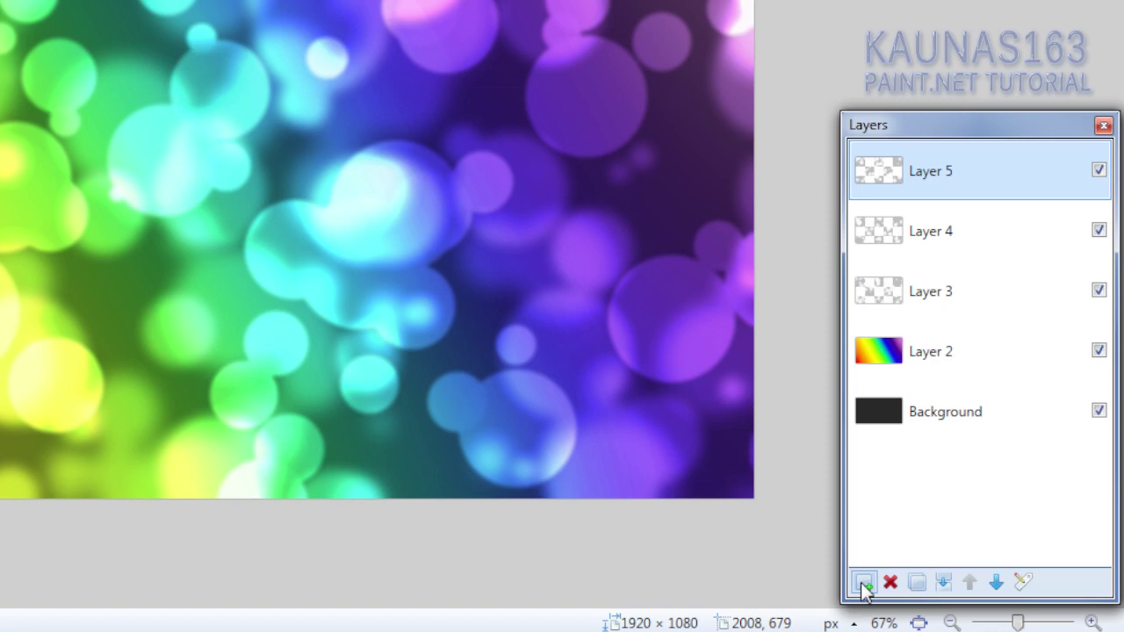
# Add a new layer above Layer 5 and apply Random Shape Fill with 310 circles of maximum size 8.
pyautogui.click(865, 582)
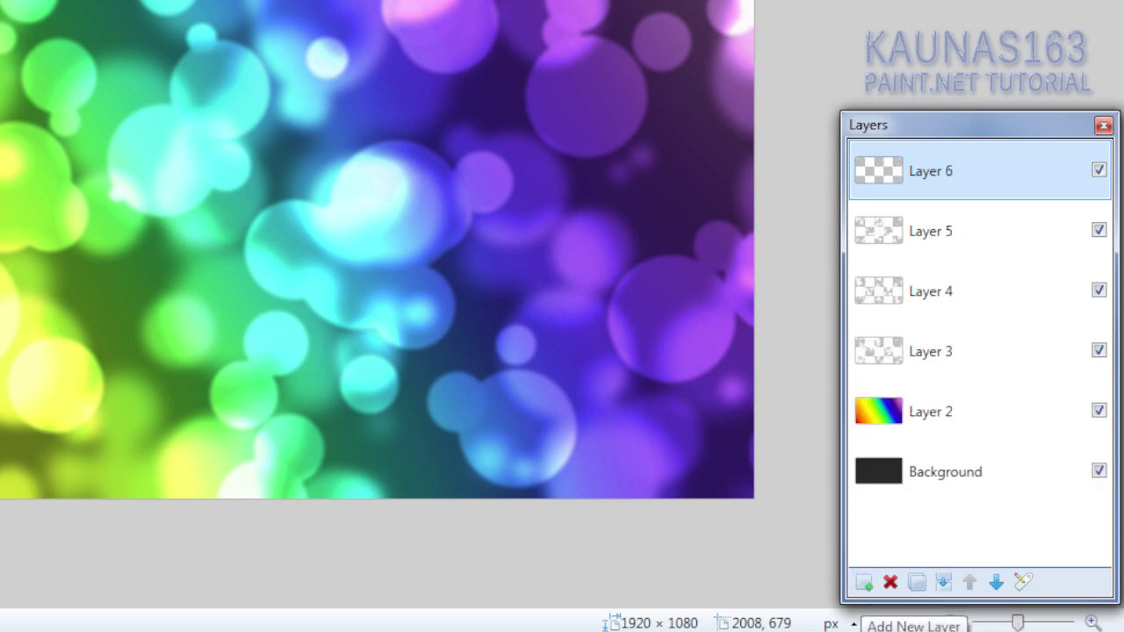
pyautogui.click(148, 37)
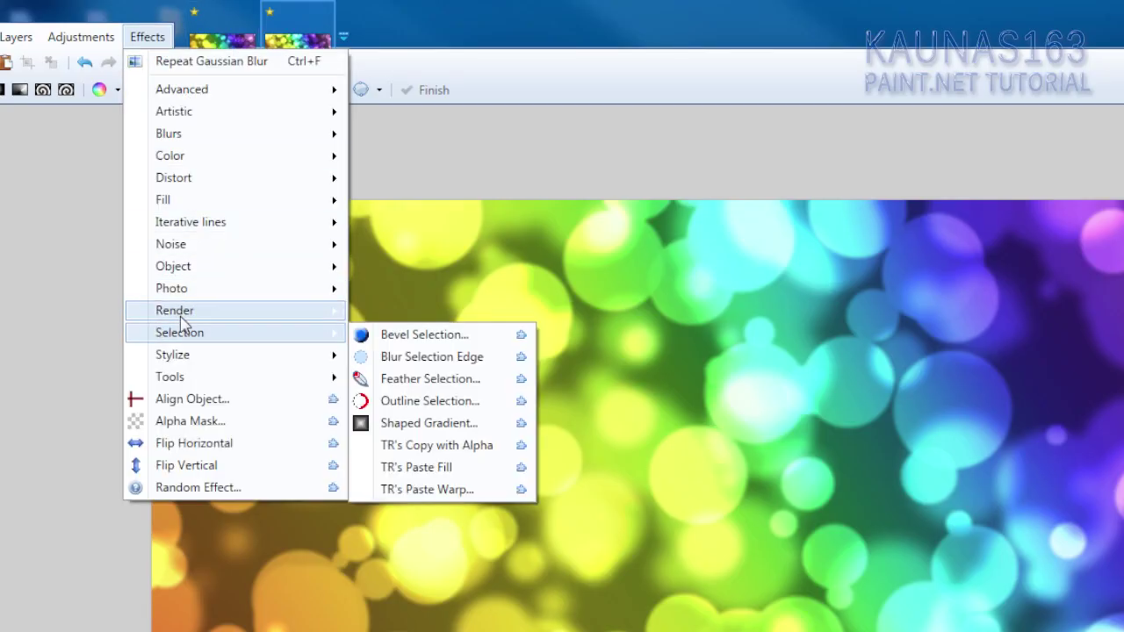
pyautogui.moveTo(180, 310)
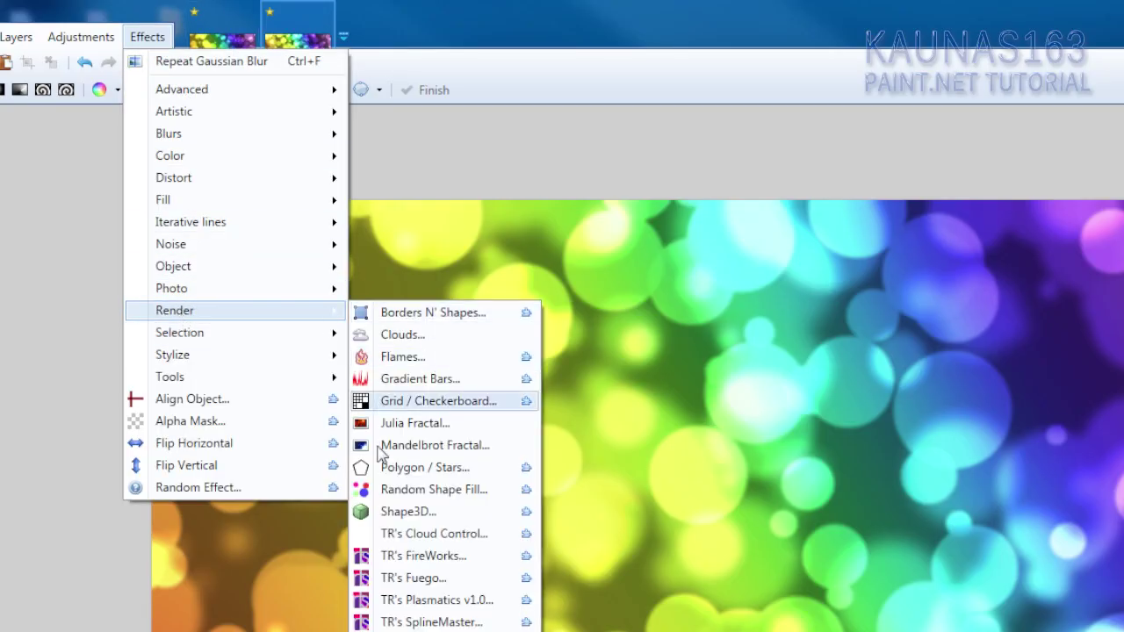
pyautogui.click(421, 487)
pyautogui.moveTo(679, 33); pyautogui.dragTo(941, 14)
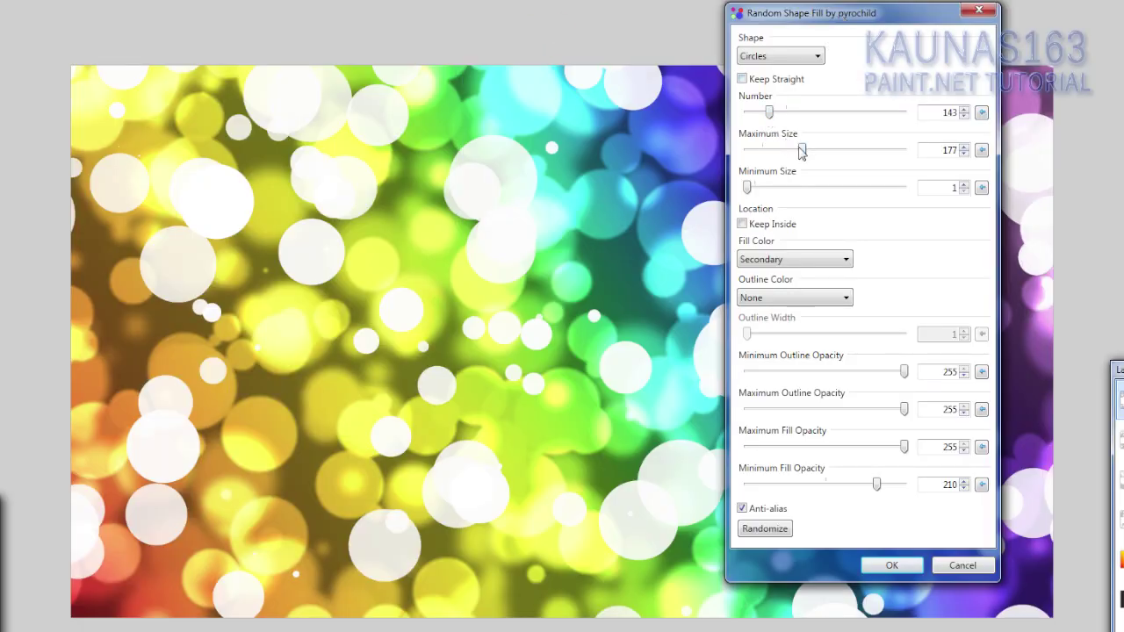
pyautogui.moveTo(802, 149); pyautogui.dragTo(751, 151)
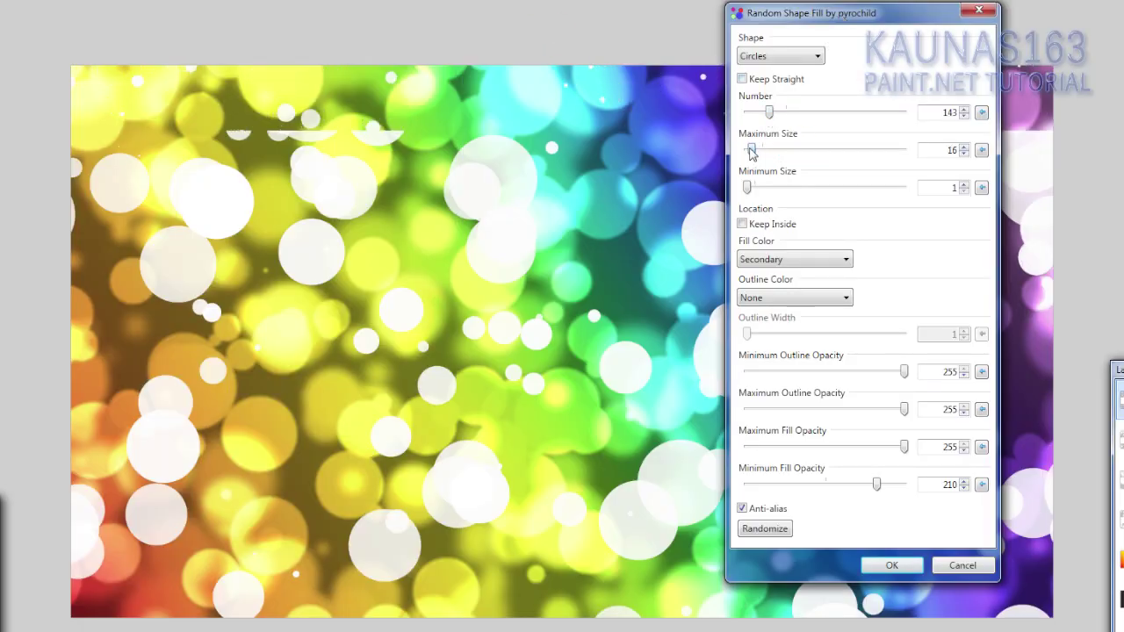
pyautogui.click(964, 155)
pyautogui.click(963, 155)
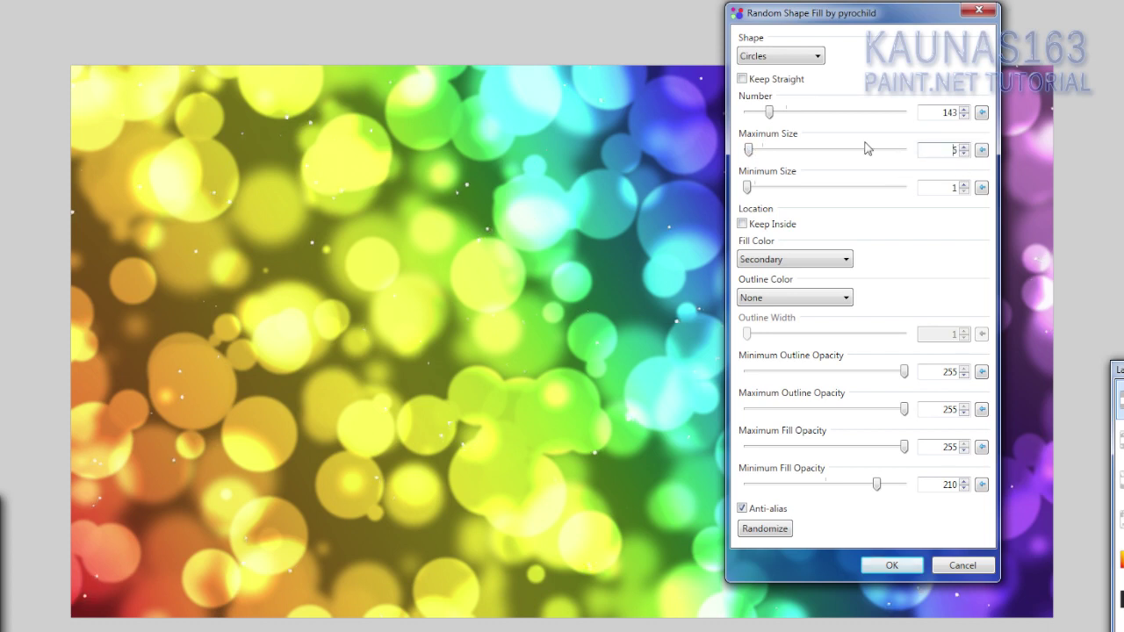
pyautogui.moveTo(771, 112); pyautogui.dragTo(781, 114)
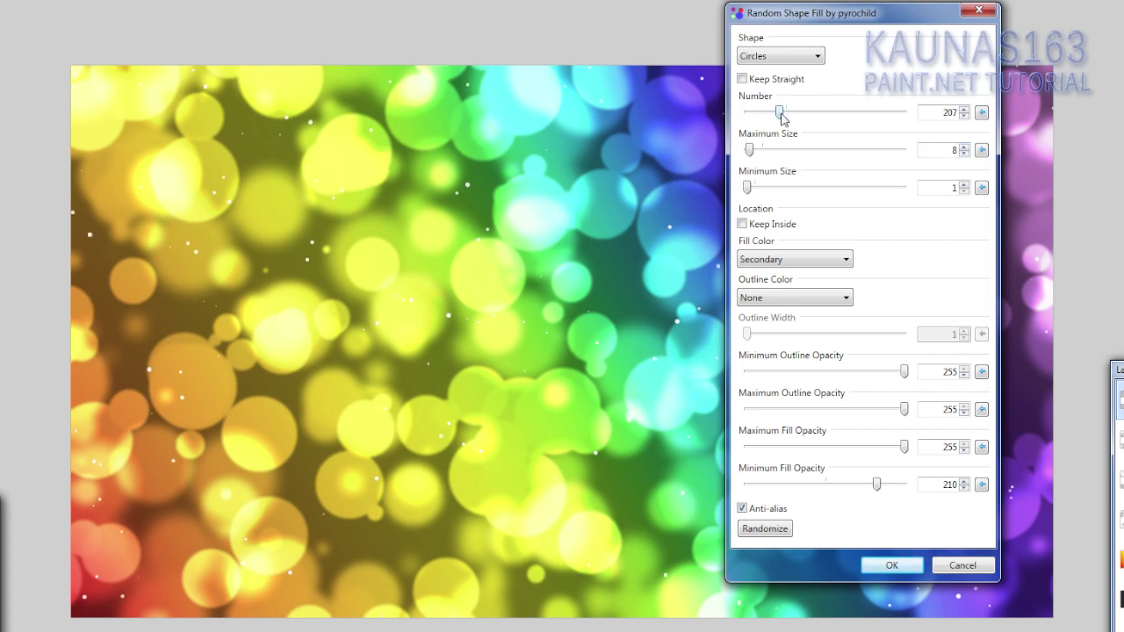
pyautogui.moveTo(781, 118); pyautogui.dragTo(796, 119)
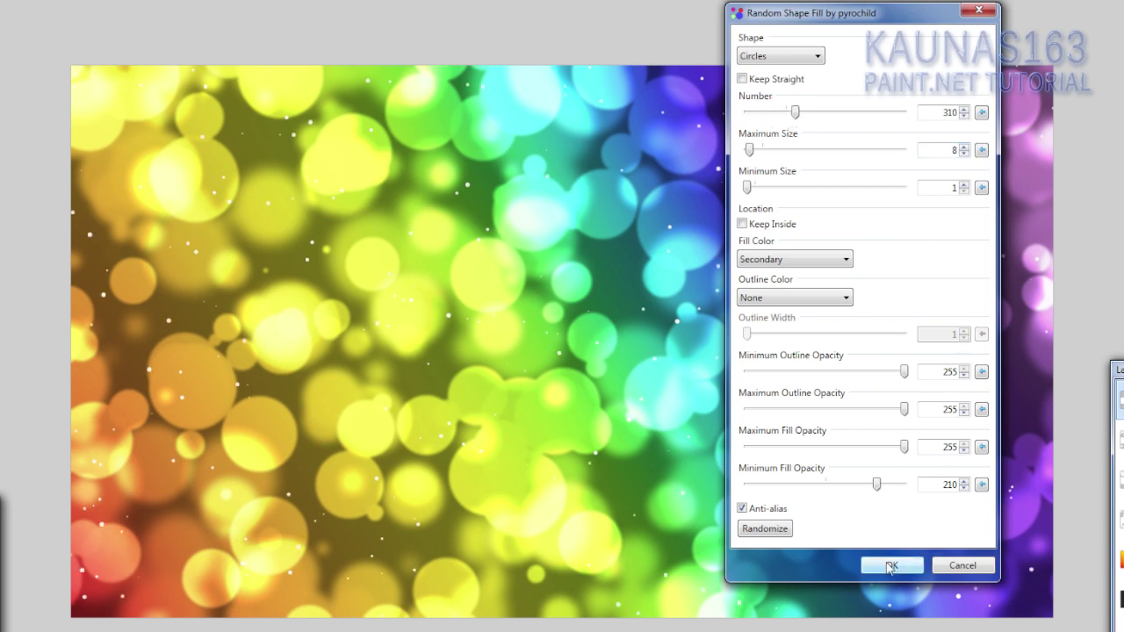
pyautogui.click(889, 566)
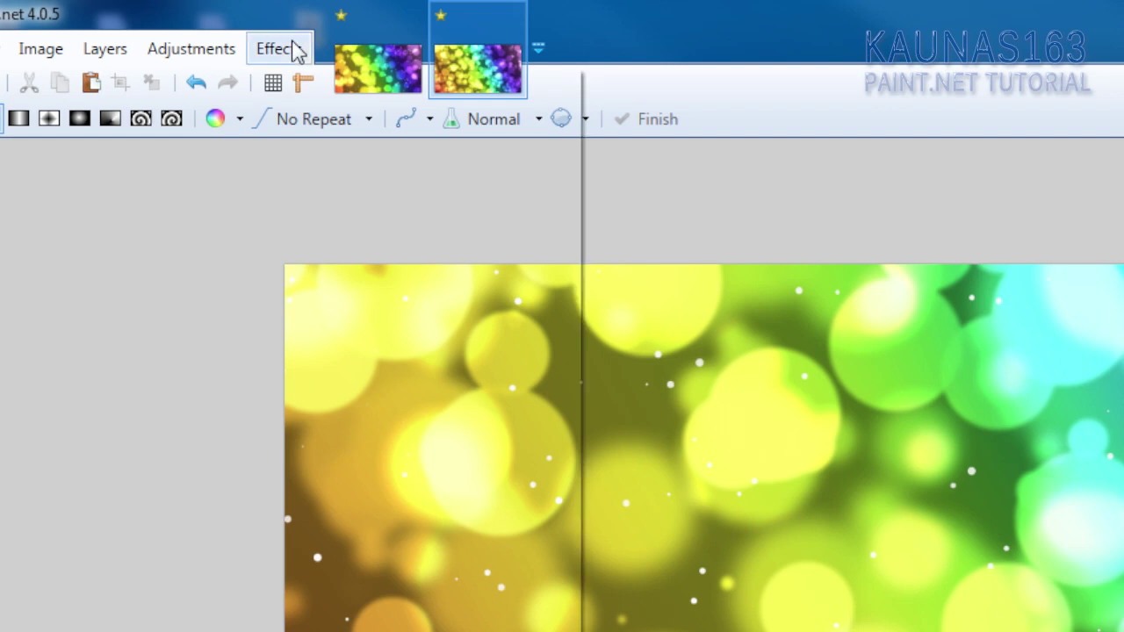
# Apply a Gaussian Blur with a radius of 2 to the small dots on Layer 6.
pyautogui.click(296, 51)
pyautogui.moveTo(326, 180)
pyautogui.click(664, 218)
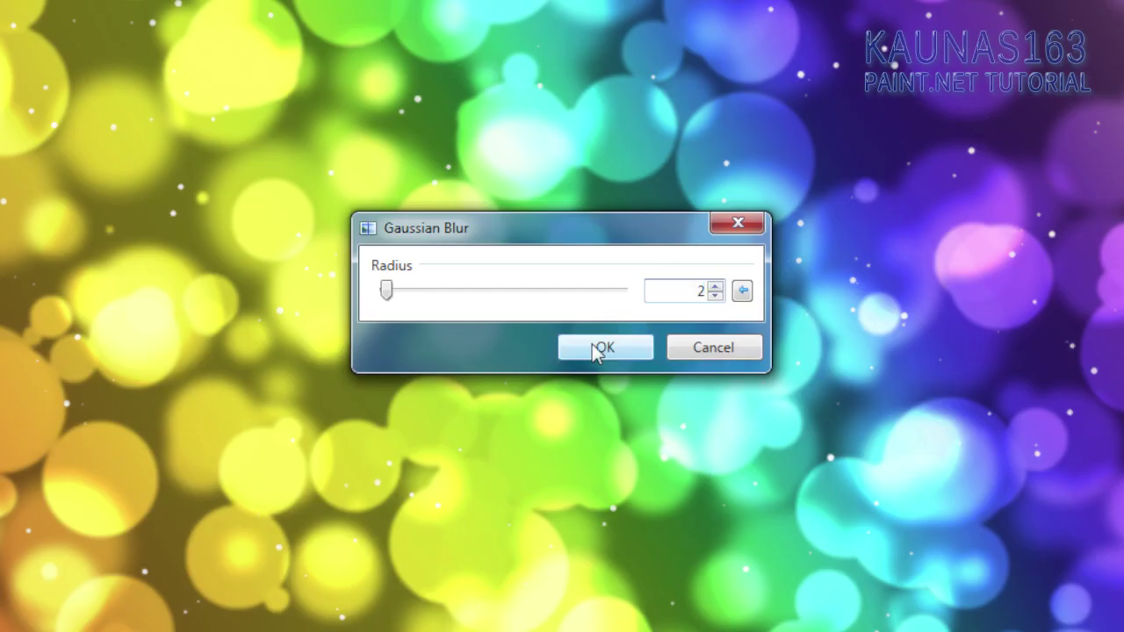
pyautogui.click(592, 343)
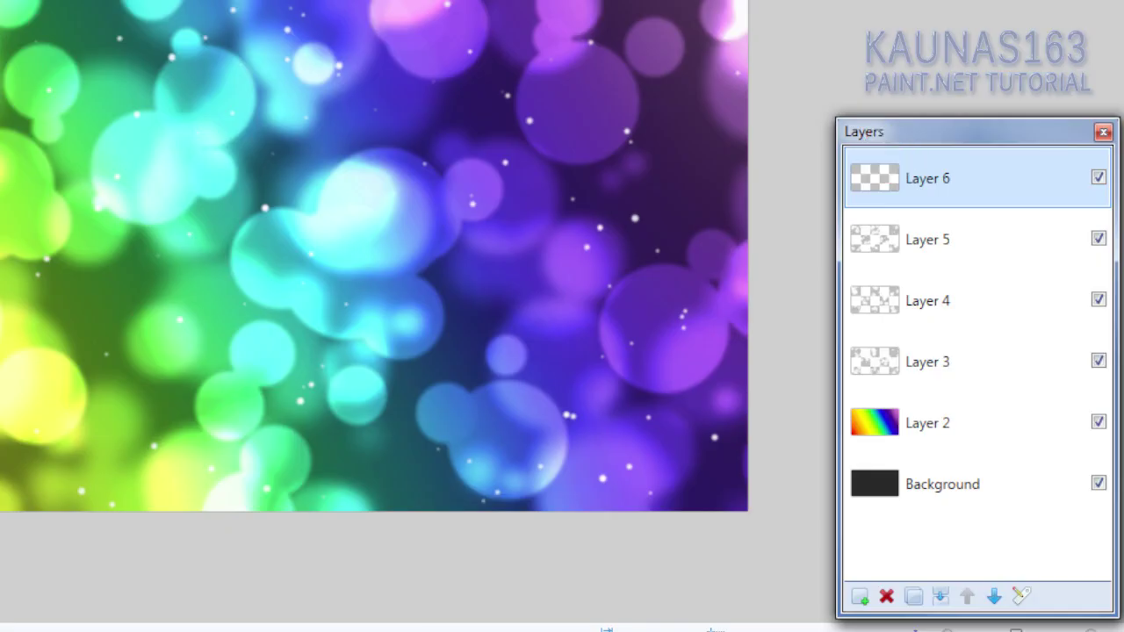
# Set the blend mode of Layer 6 to Overlay.
pyautogui.press('F4')
pyautogui.click(158, 195)
pyautogui.click(158, 316)
pyautogui.click(199, 254)
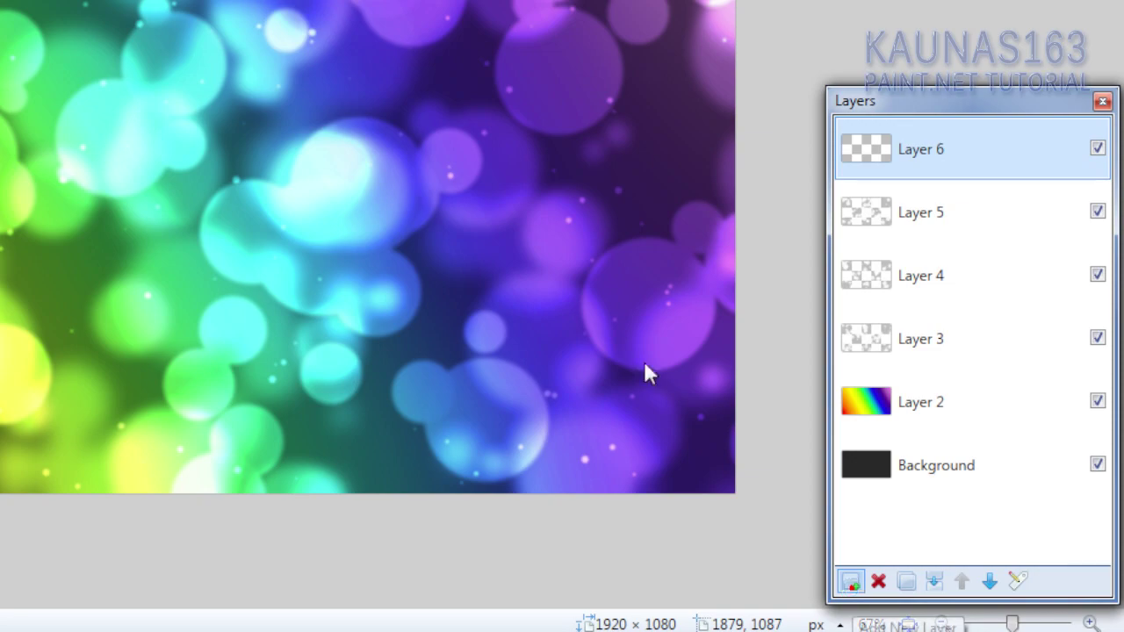
# Add a new layer above Layer 6 and apply Random Shape Fill with 251 circles of maximum size 8.
pyautogui.click(850, 582)
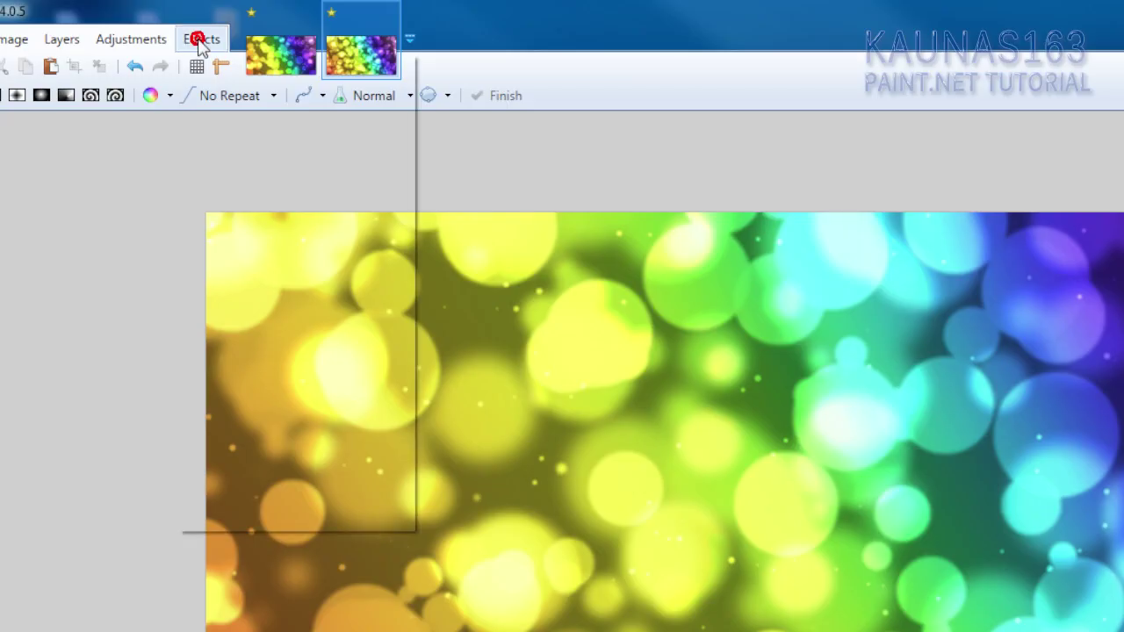
pyautogui.click(199, 38)
pyautogui.moveTo(242, 330)
pyautogui.click(473, 520)
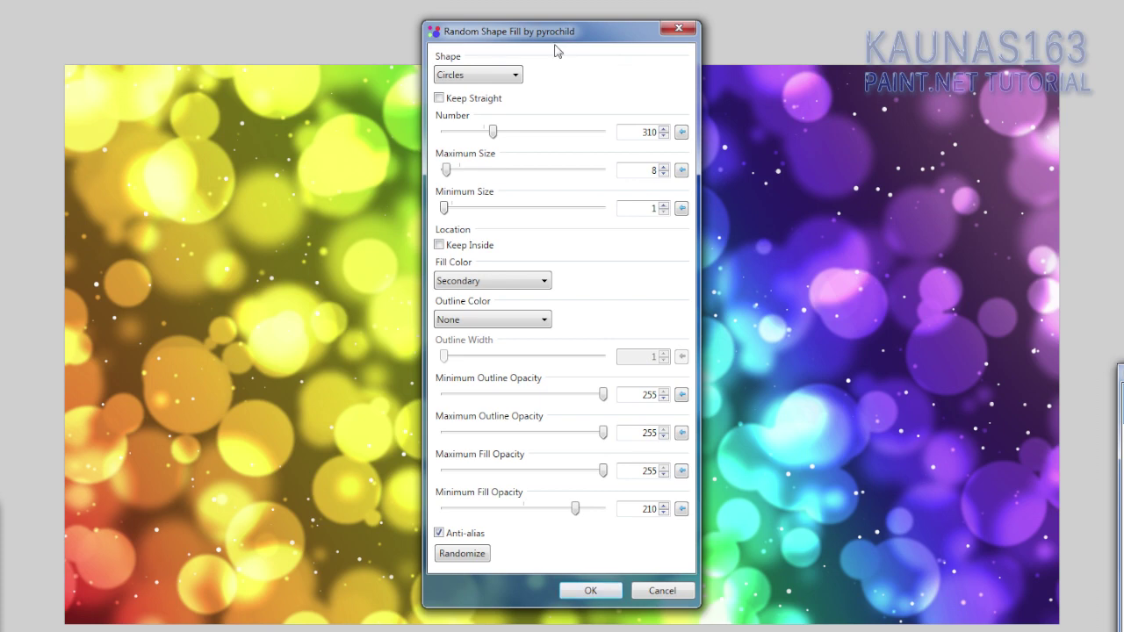
pyautogui.moveTo(555, 51); pyautogui.dragTo(841, 18)
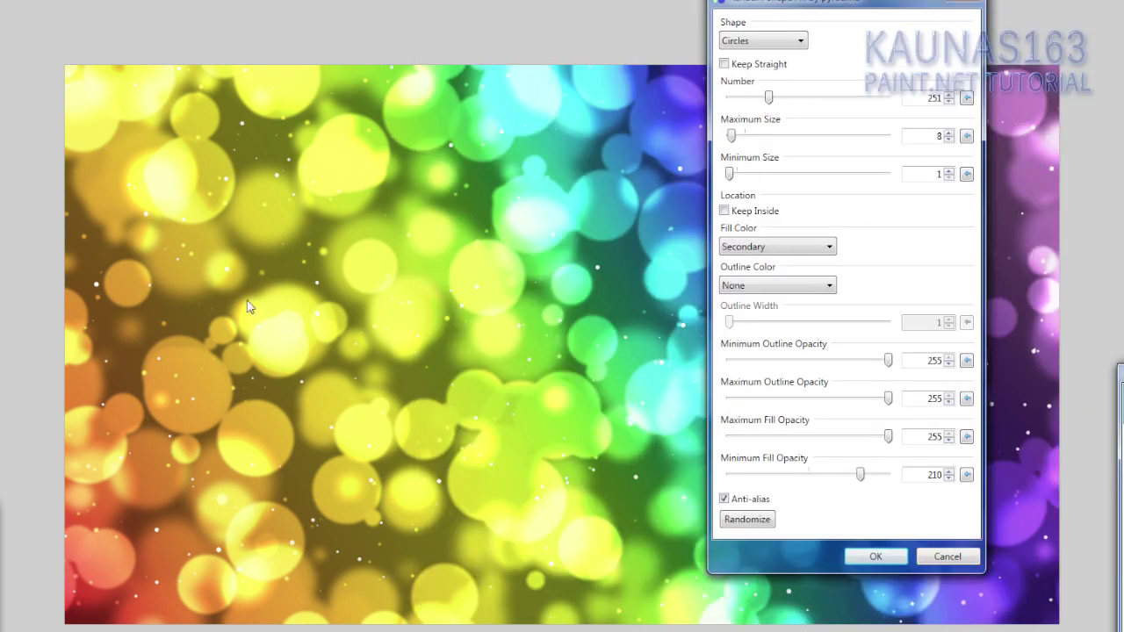
pyautogui.click(868, 560)
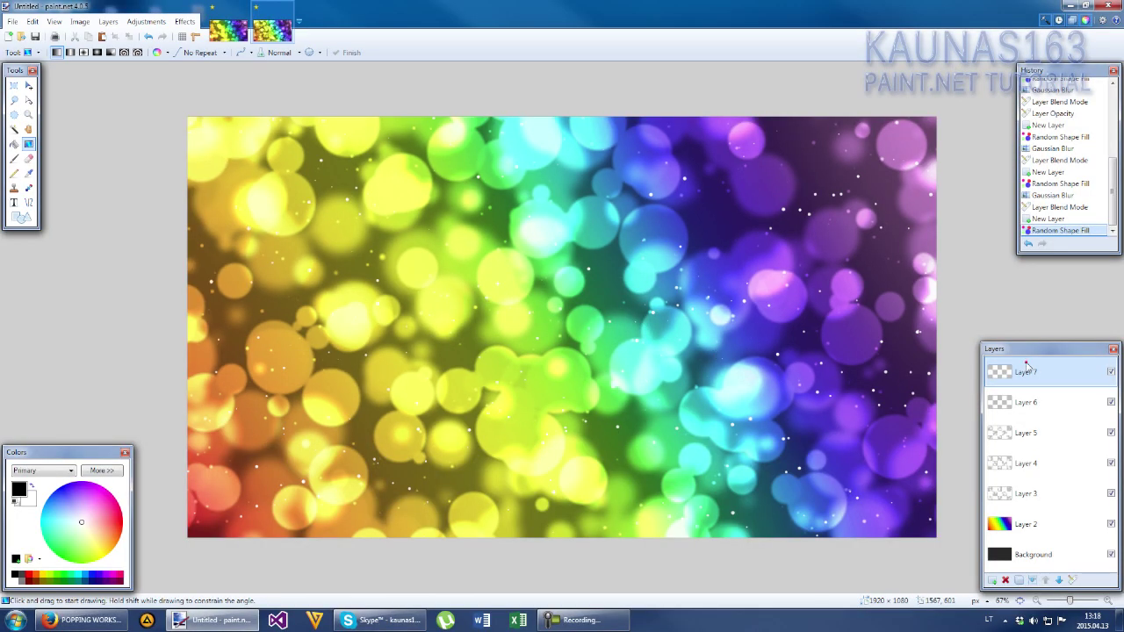
# Review the layer properties of Layer 7 and compare the wallpaper with the other open image.
pyautogui.doubleClick(1025, 361)
pyautogui.moveTo(571, 245); pyautogui.dragTo(625, 190)
pyautogui.press('Return')
pyautogui.click(224, 31)
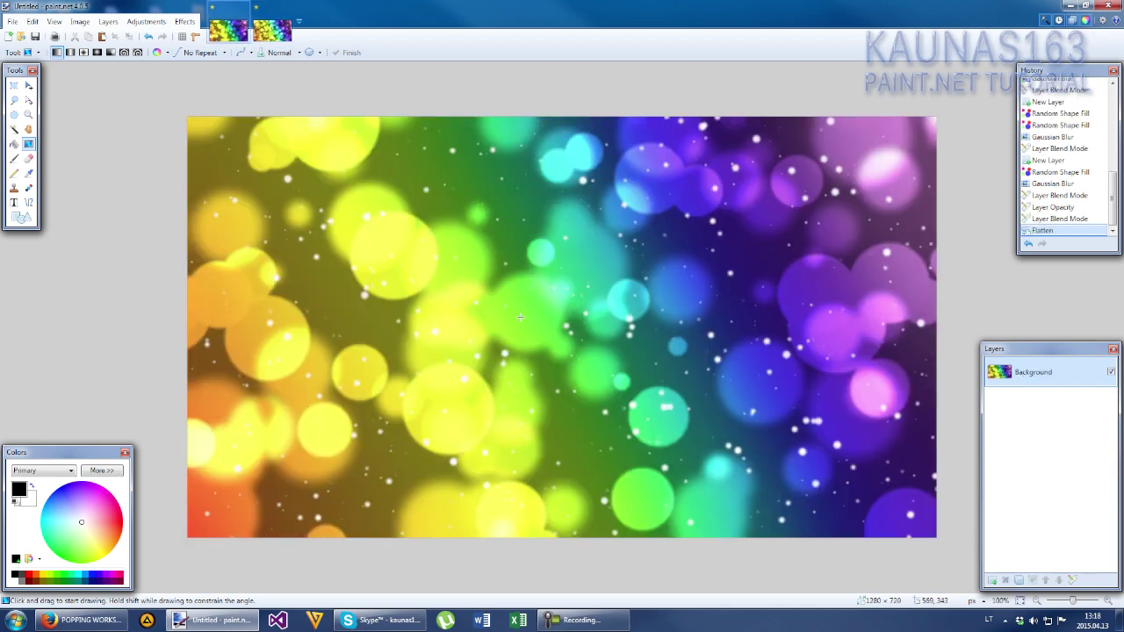
pyautogui.click(272, 33)
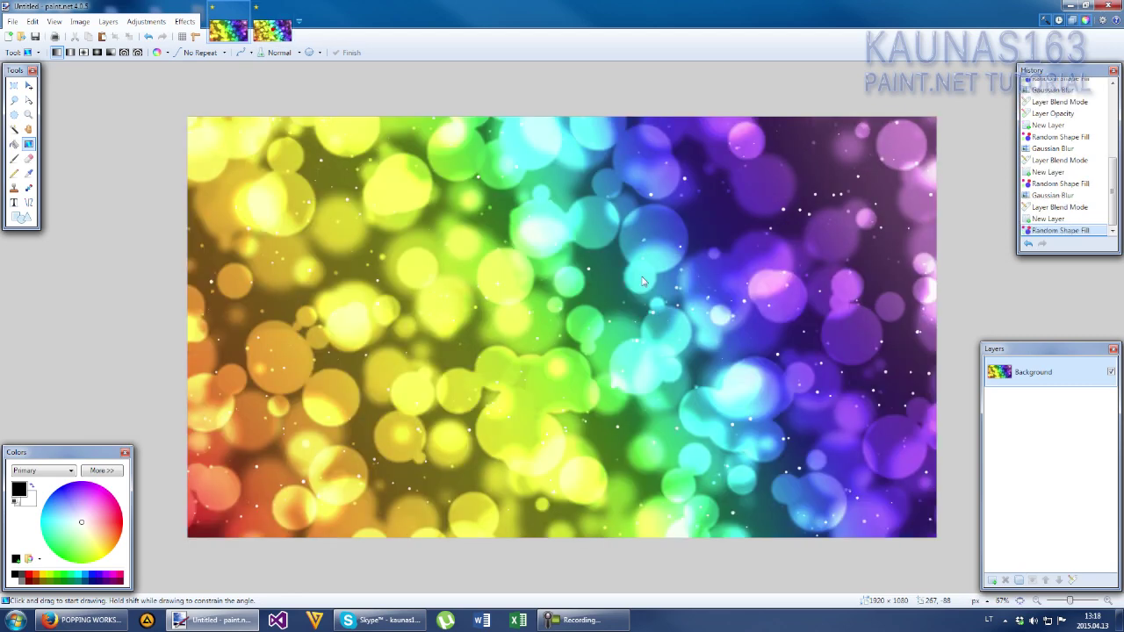
pyautogui.click(224, 30)
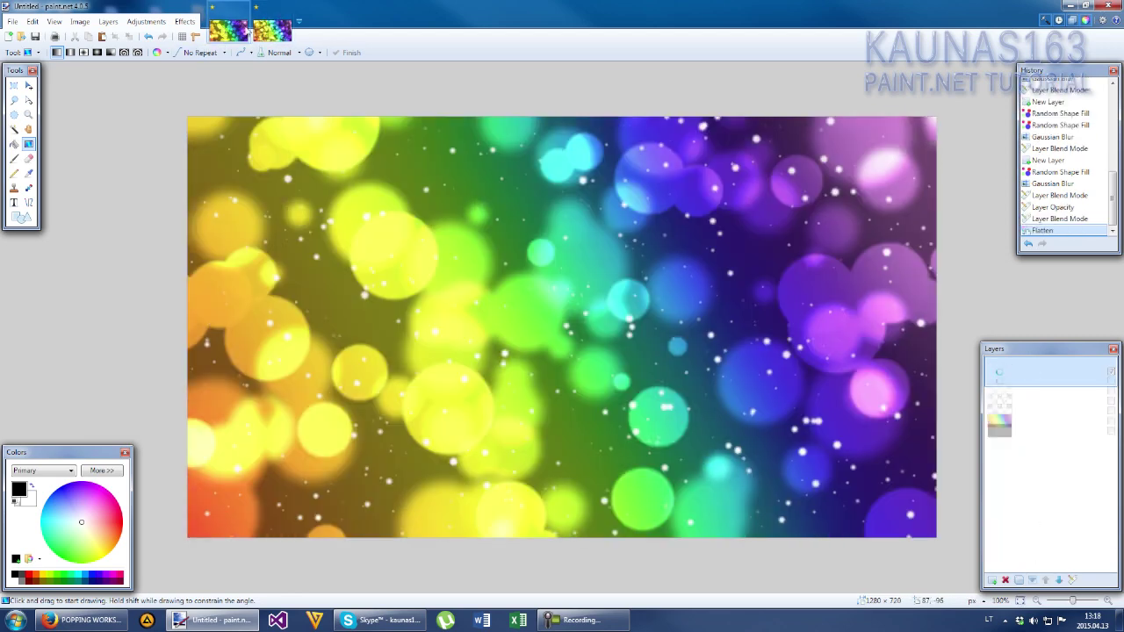
pyautogui.click(272, 31)
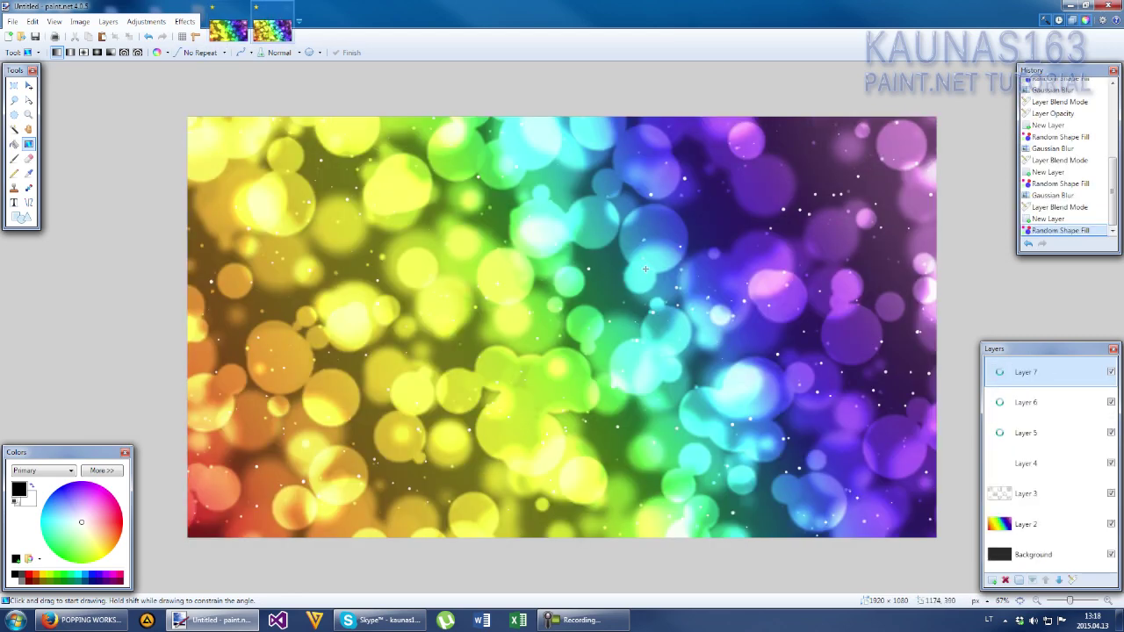
pyautogui.doubleClick(1021, 371)
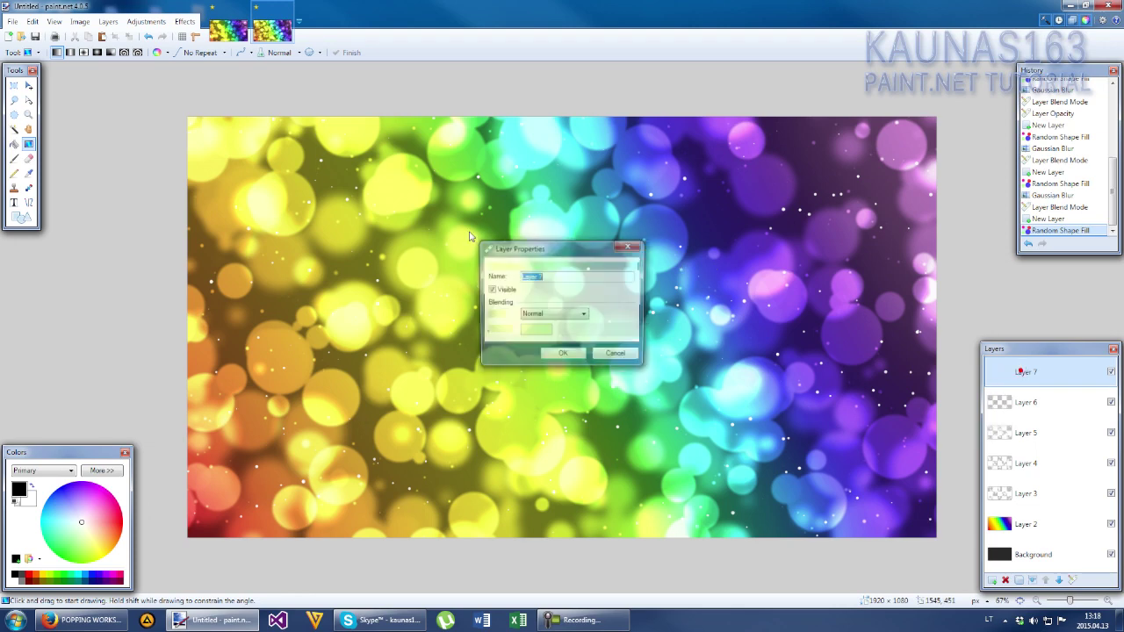
pyautogui.moveTo(535, 249); pyautogui.dragTo(520, 147)
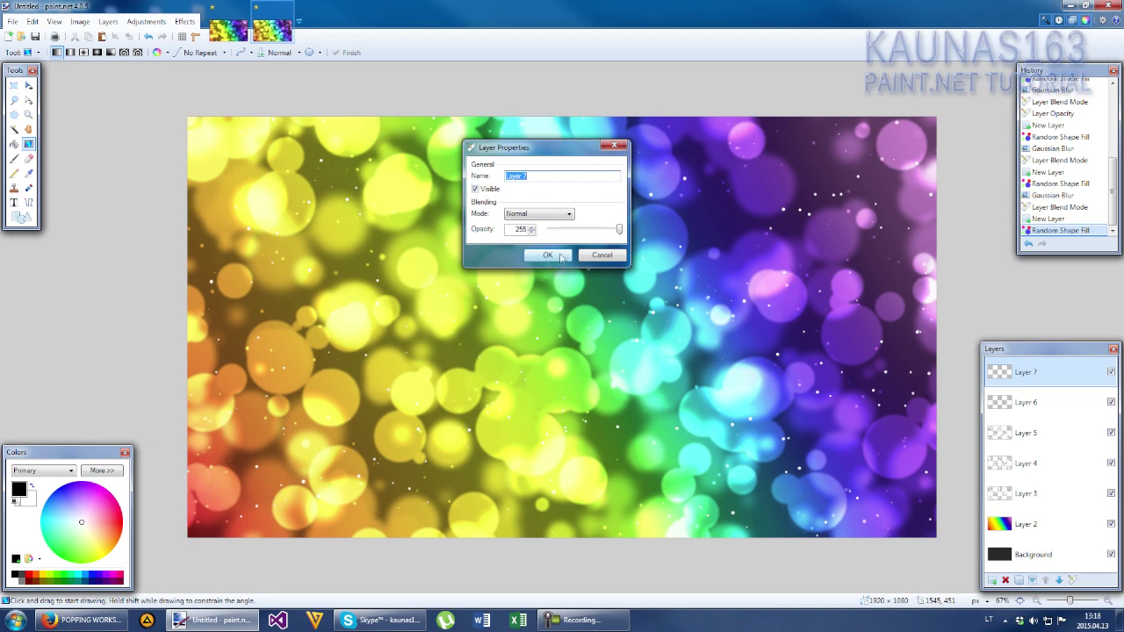
pyautogui.click(549, 255)
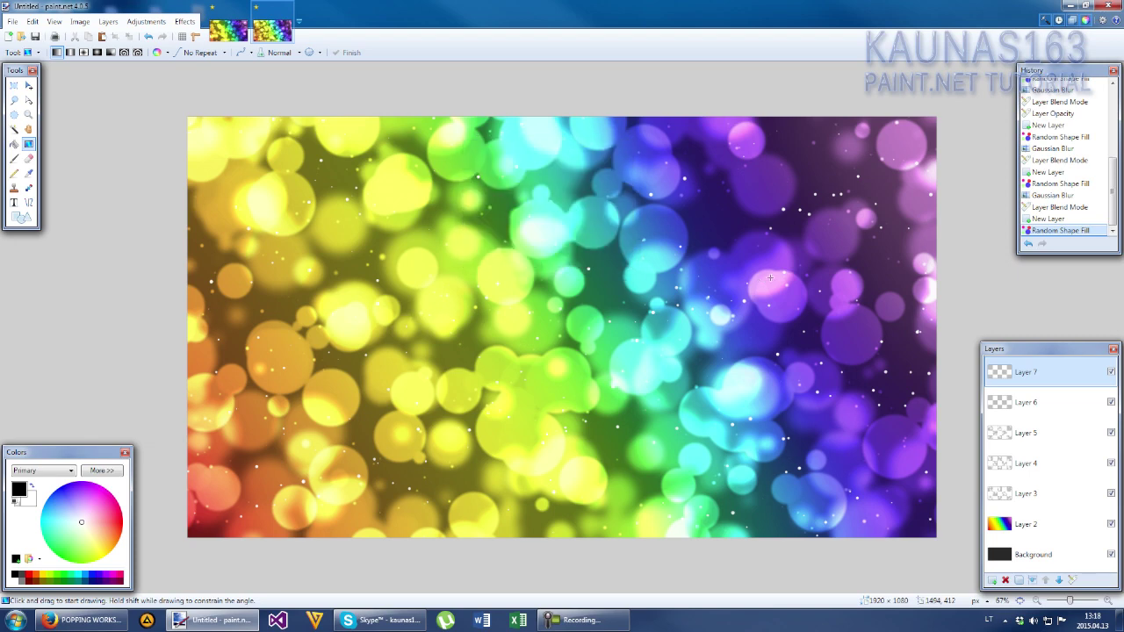
pyautogui.click(229, 31)
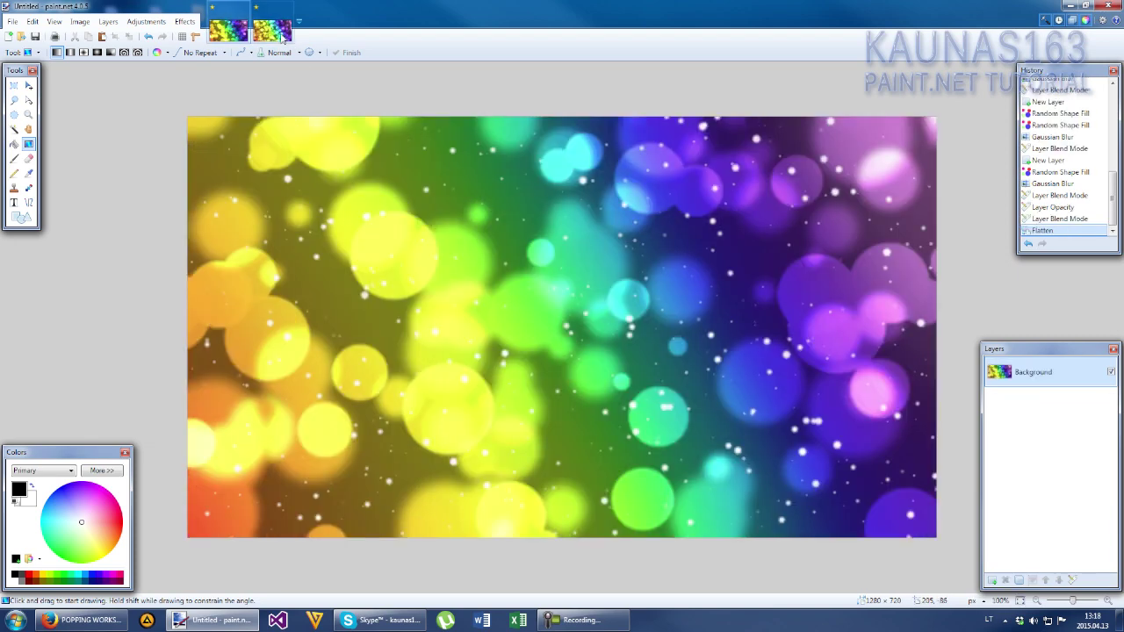
pyautogui.click(272, 30)
# Add a new layer above Layer 7 and apply Random Shape Fill with 251 circles of maximum size 26.
pyautogui.hotkey('ctrl', 'shift', 'n')
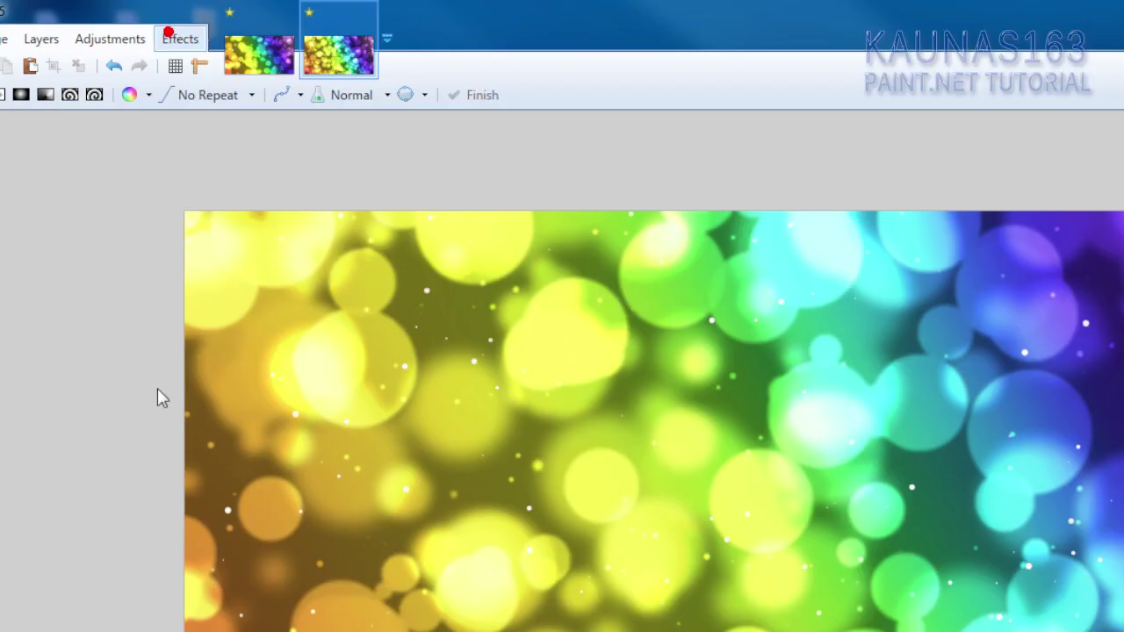
pyautogui.click(181, 39)
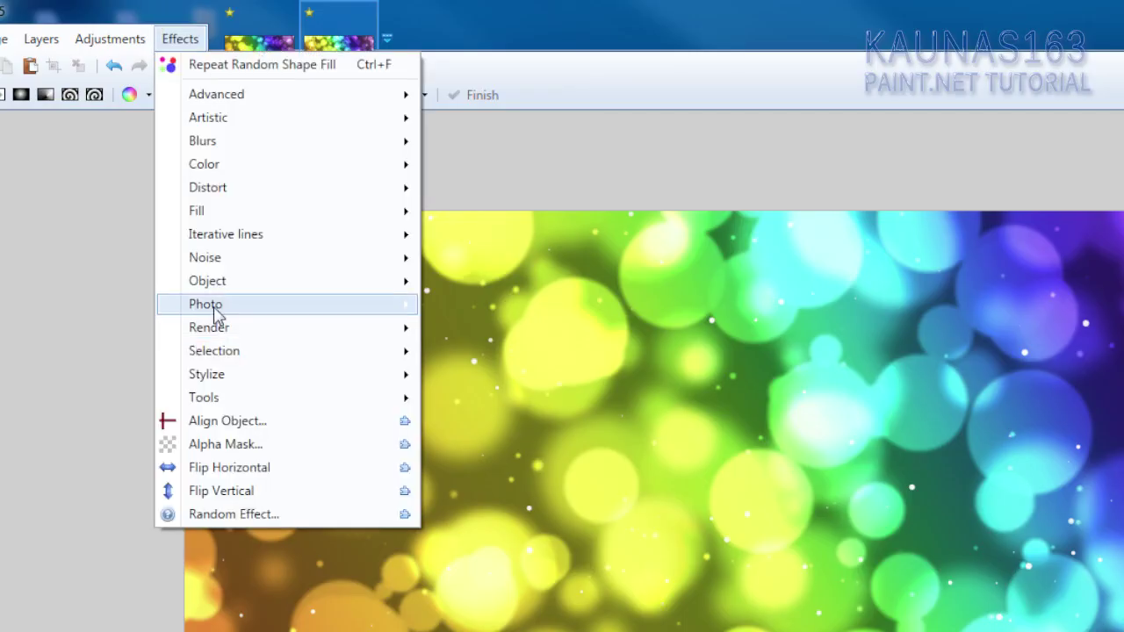
pyautogui.moveTo(217, 332)
pyautogui.click(474, 517)
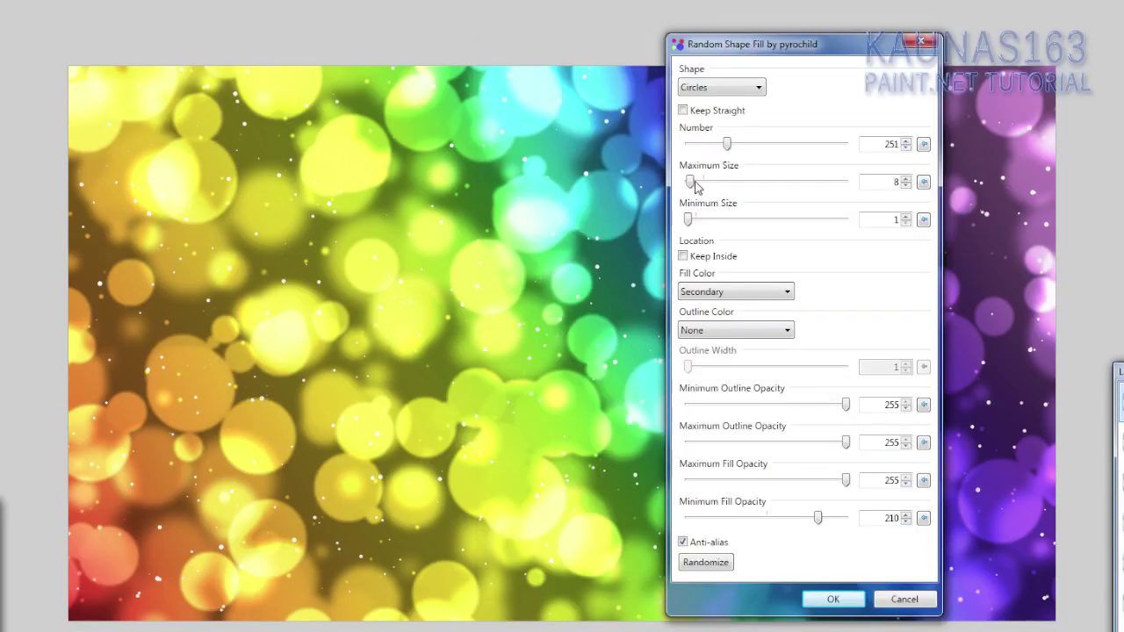
pyautogui.moveTo(694, 187); pyautogui.dragTo(705, 180)
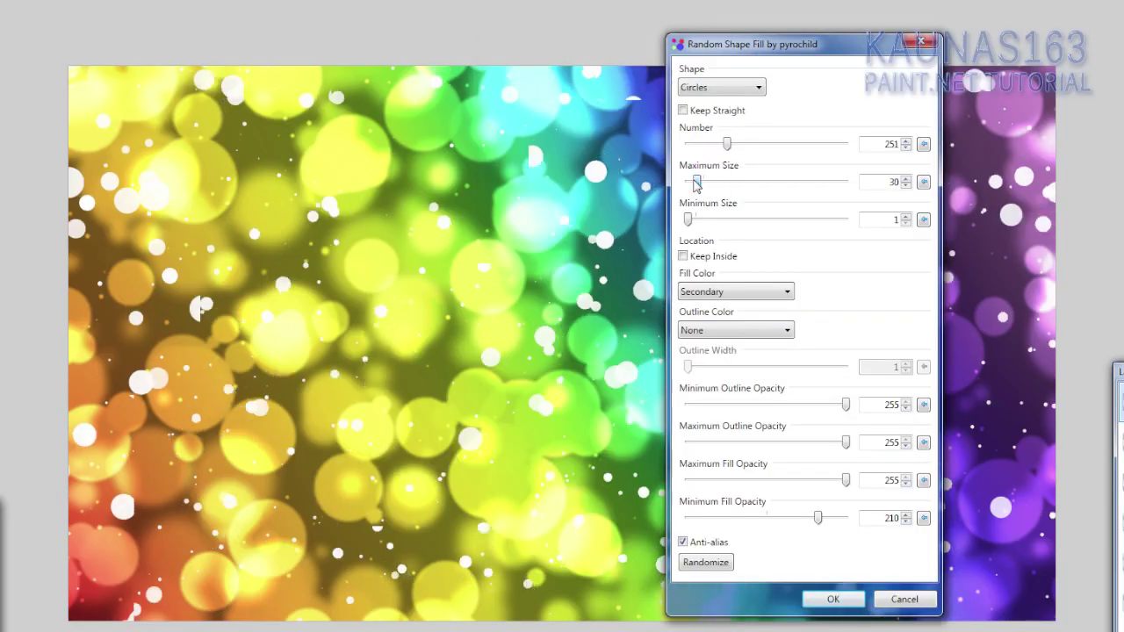
pyautogui.click(907, 186)
pyautogui.click(906, 186)
pyautogui.click(906, 186)
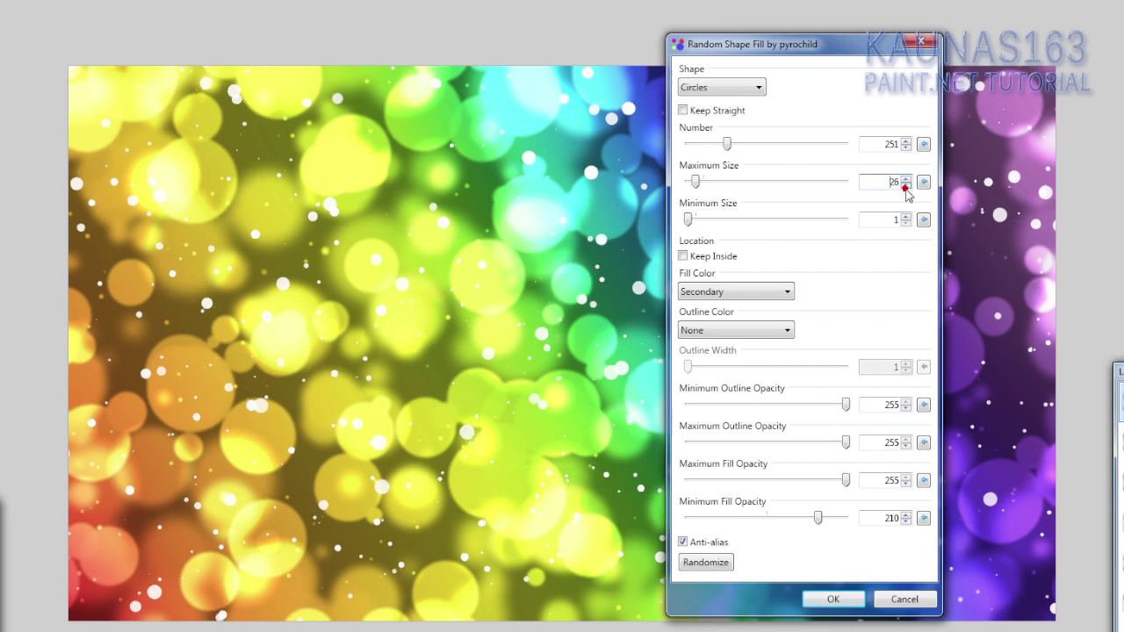
pyautogui.click(833, 599)
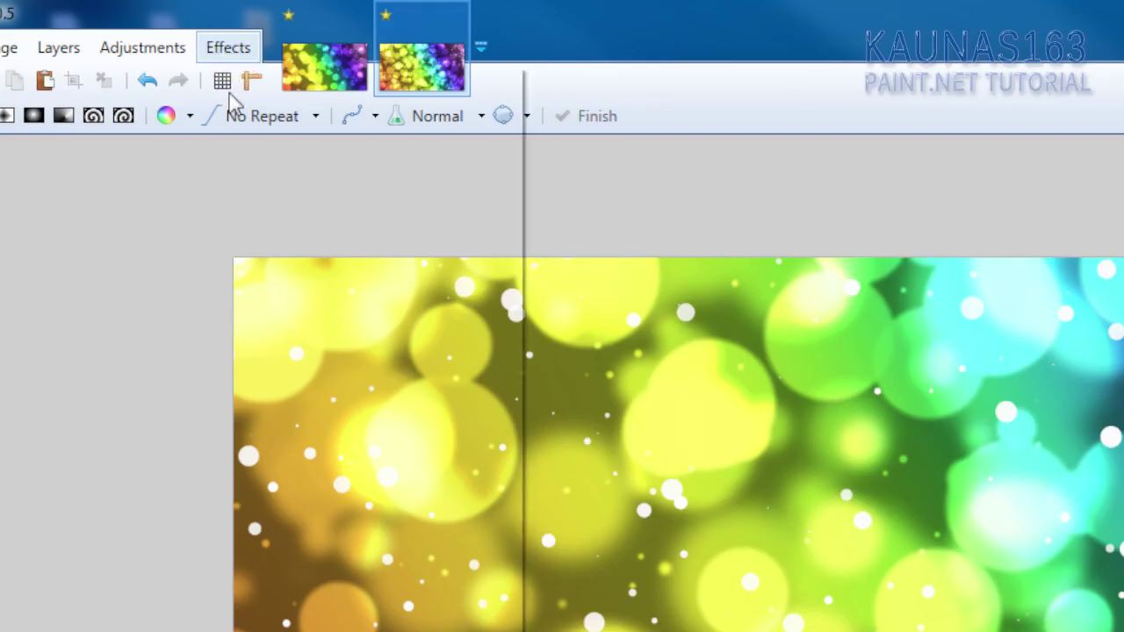
# Apply a Gaussian Blur with a radius of 7 to the circles on Layer 8.
pyautogui.click(228, 47)
pyautogui.moveTo(263, 172)
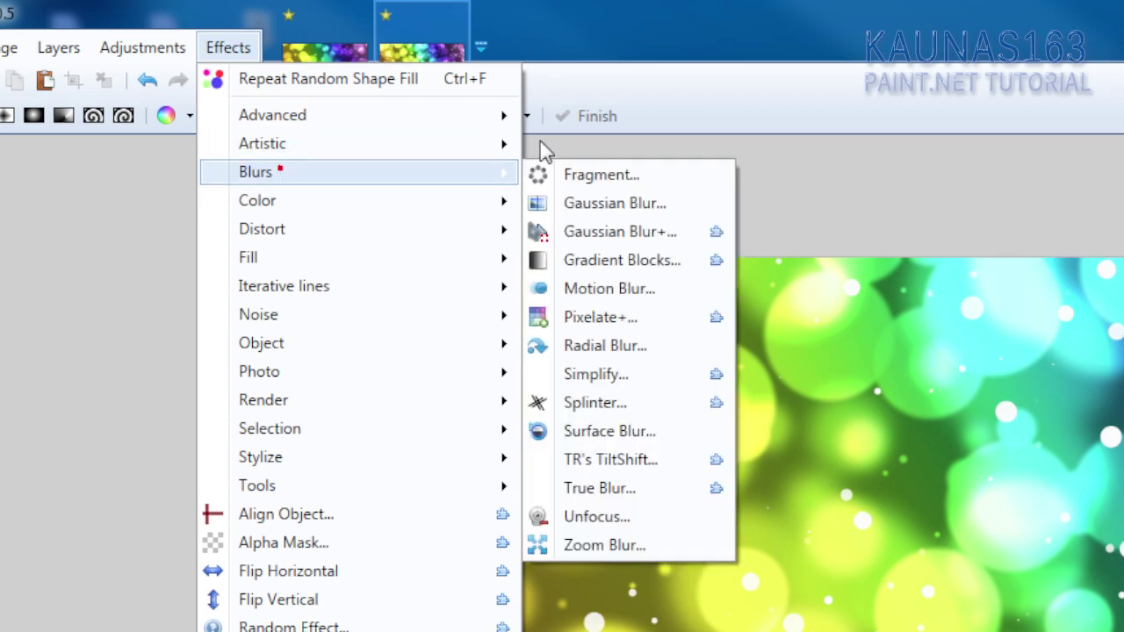
pyautogui.click(614, 203)
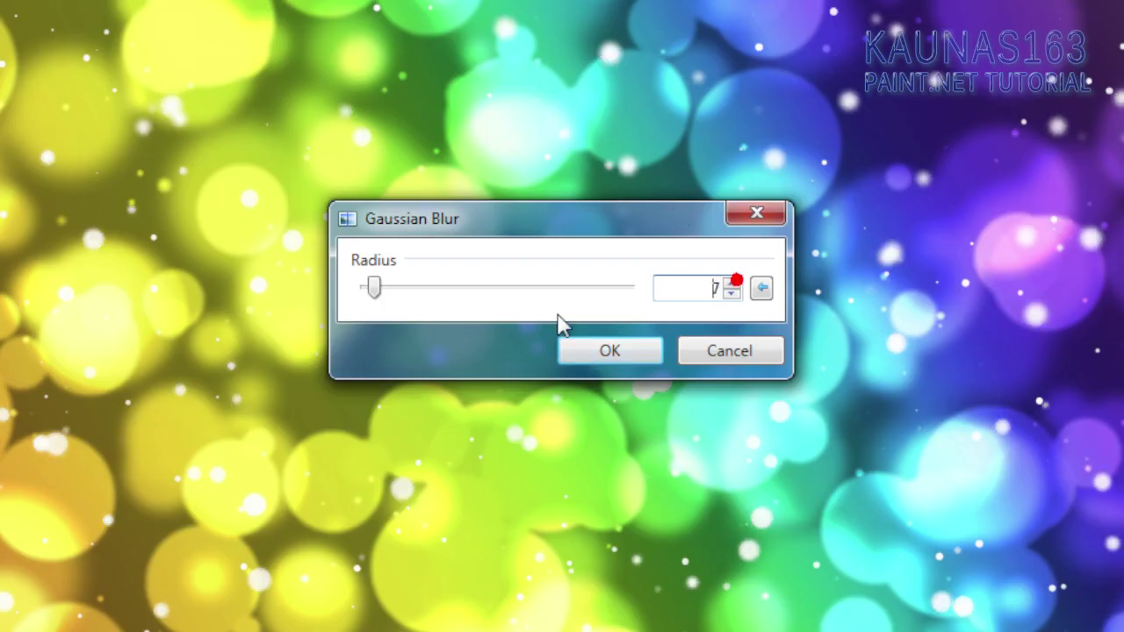
pyautogui.click(609, 353)
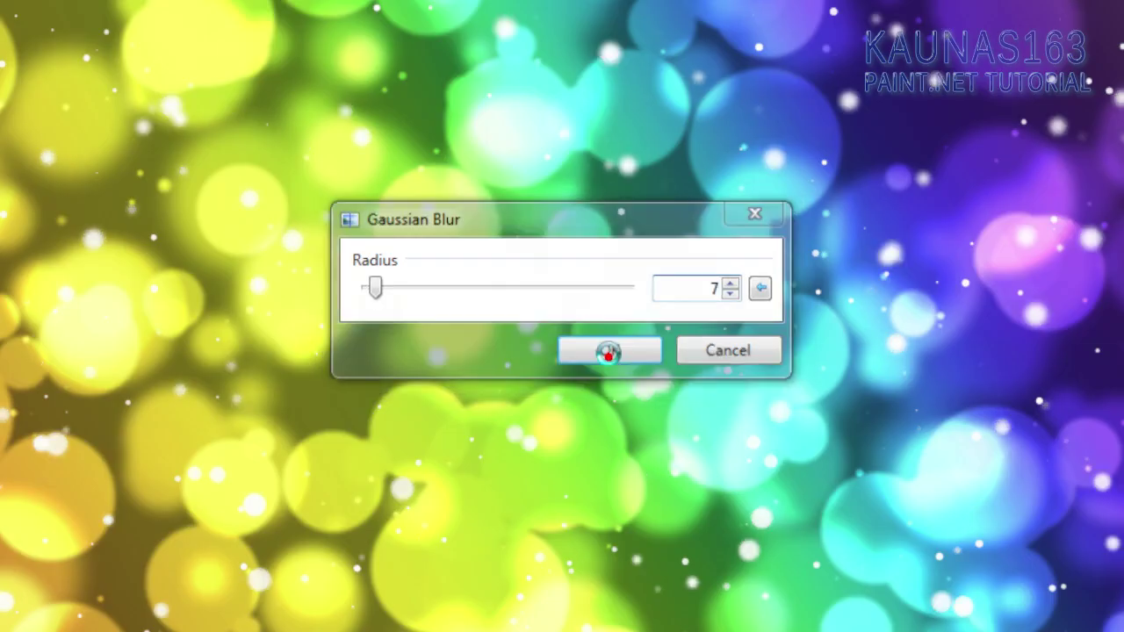
# Try the Overlay blending mode on Layer 8, comparing it with the image beneath, and set the mode back to Normal.
pyautogui.doubleClick(868, 169)
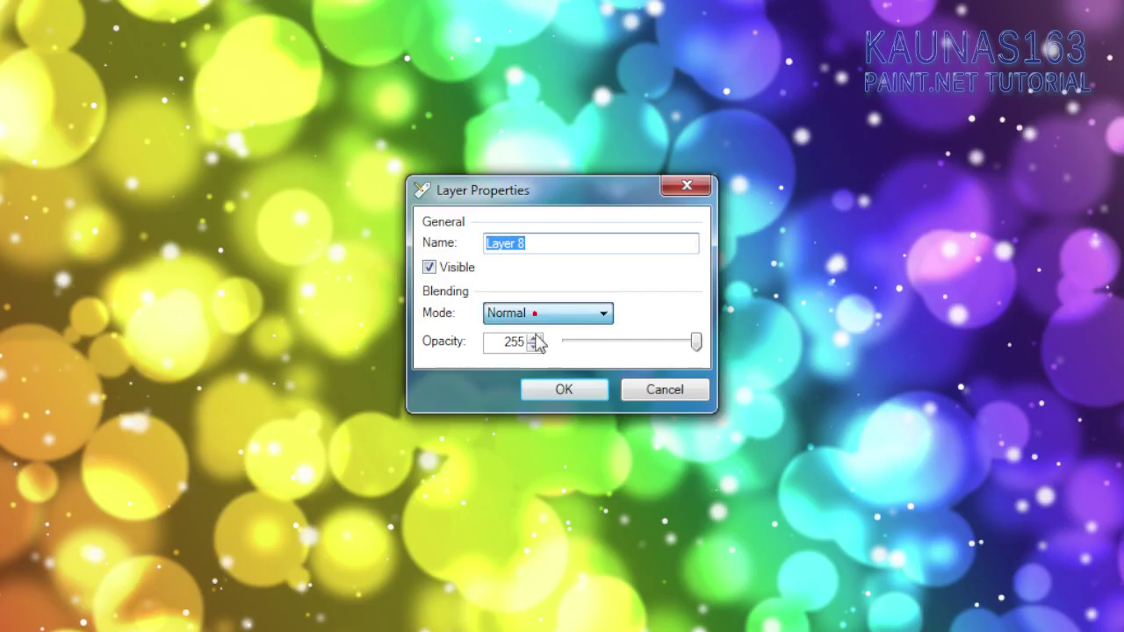
pyautogui.click(535, 314)
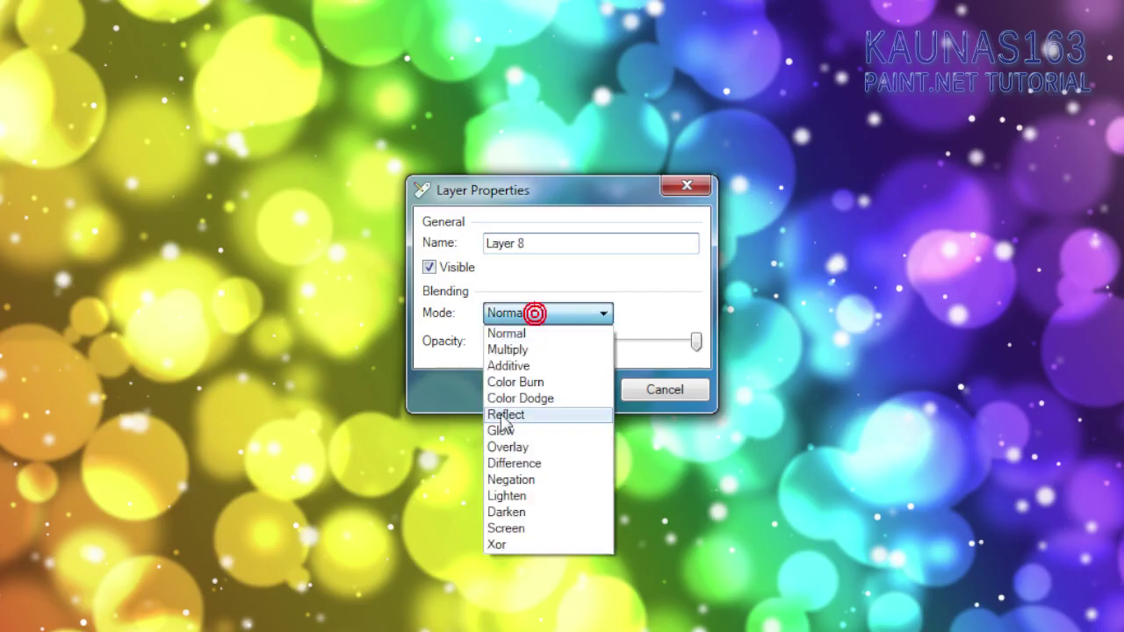
pyautogui.click(508, 447)
pyautogui.moveTo(557, 182); pyautogui.dragTo(816, 0)
pyautogui.click(791, 73)
pyautogui.scroll(2, 780, 93)
pyautogui.click(776, 88)
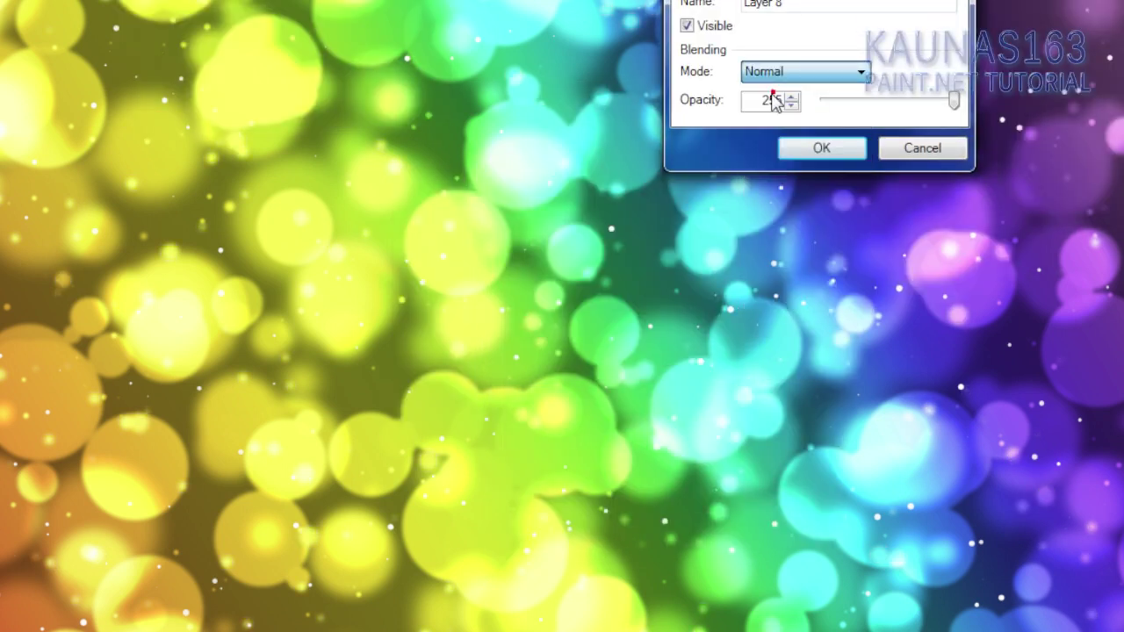
pyautogui.click(822, 161)
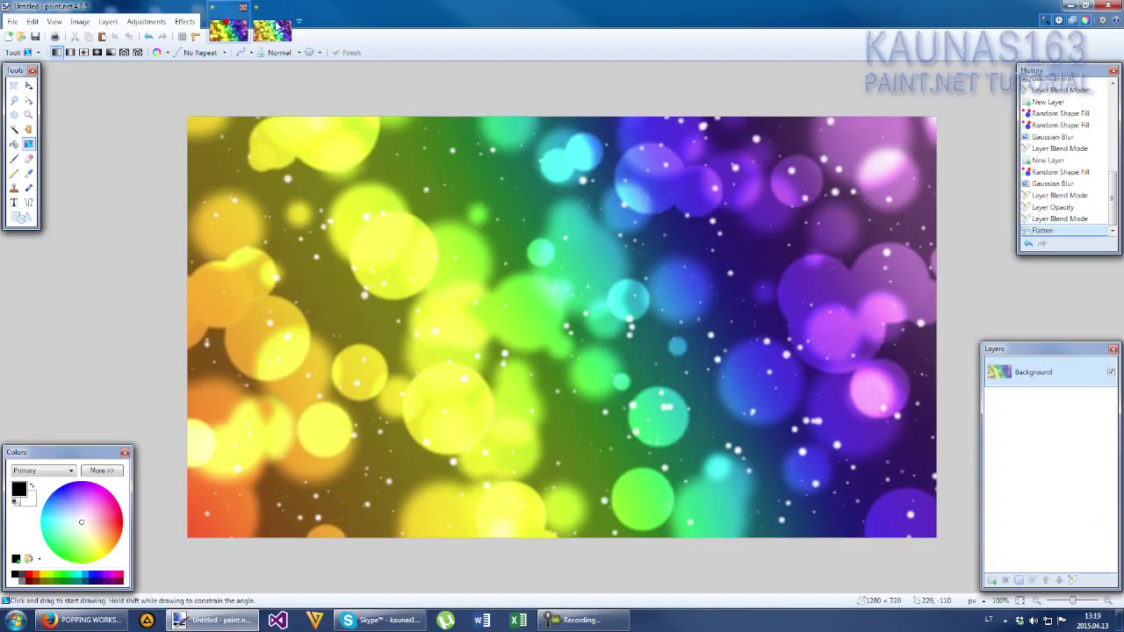
# Compare the finished 1920 × 1080 wallpaper with the other open 1280 × 720 bokeh image, ending on the new wallpaper.
pyautogui.click(273, 29)
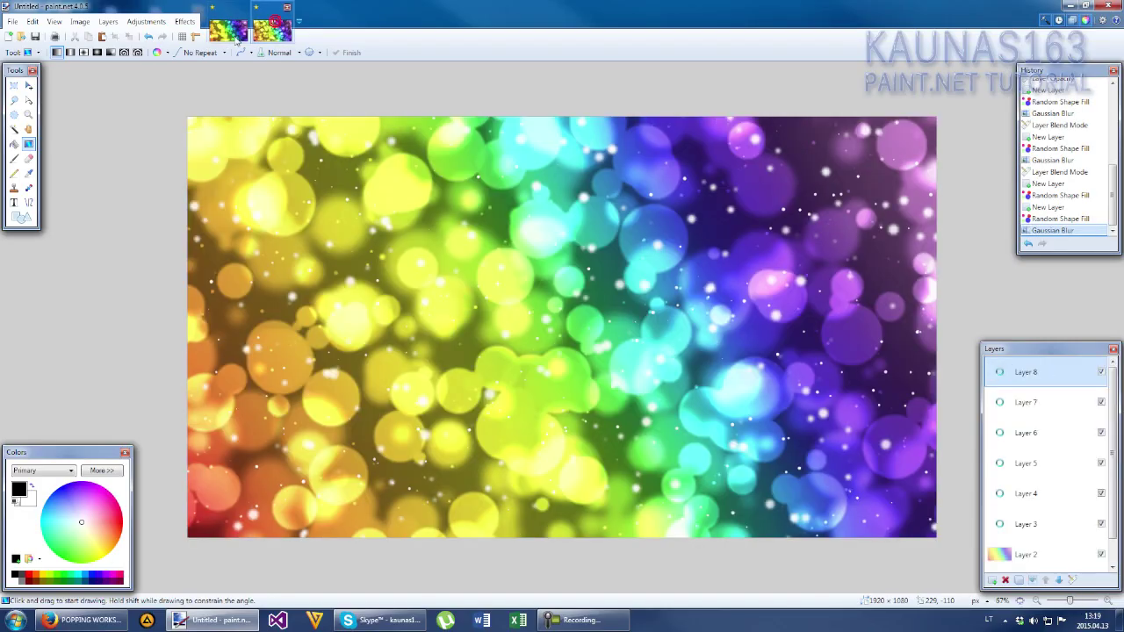
pyautogui.click(234, 33)
pyautogui.click(273, 31)
pyautogui.click(239, 35)
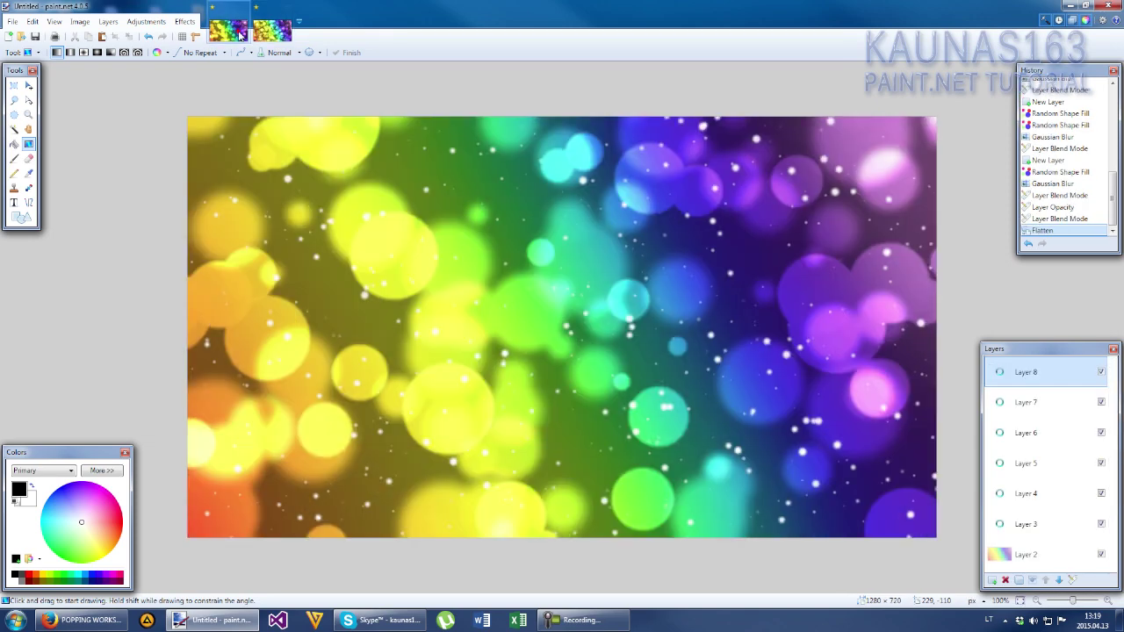
pyautogui.click(274, 33)
pyautogui.click(230, 32)
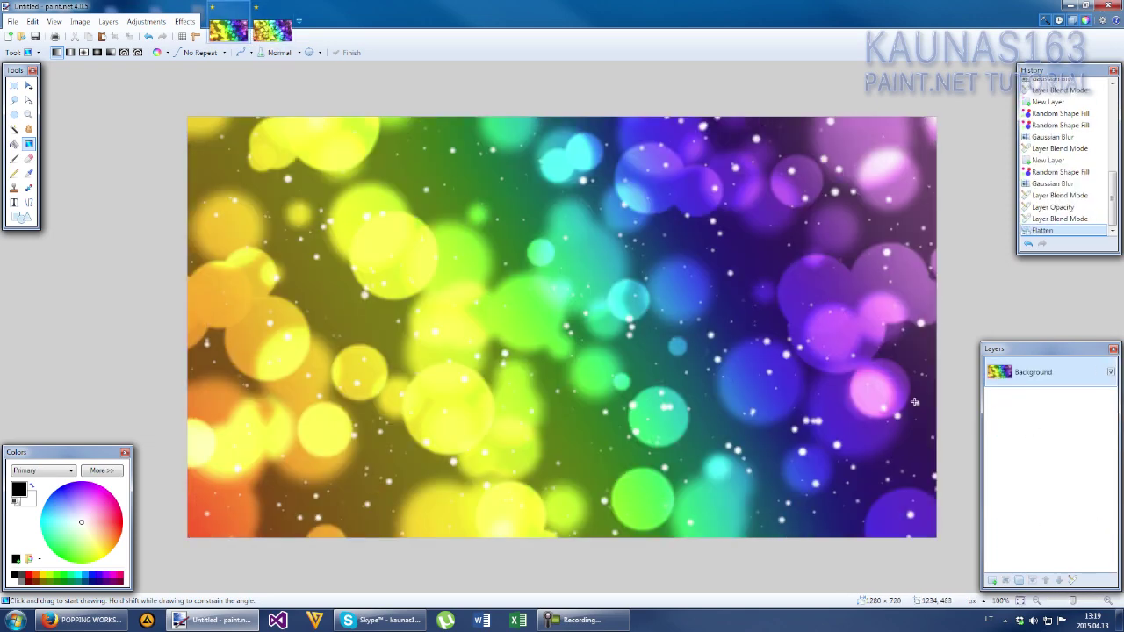
pyautogui.click(254, 37)
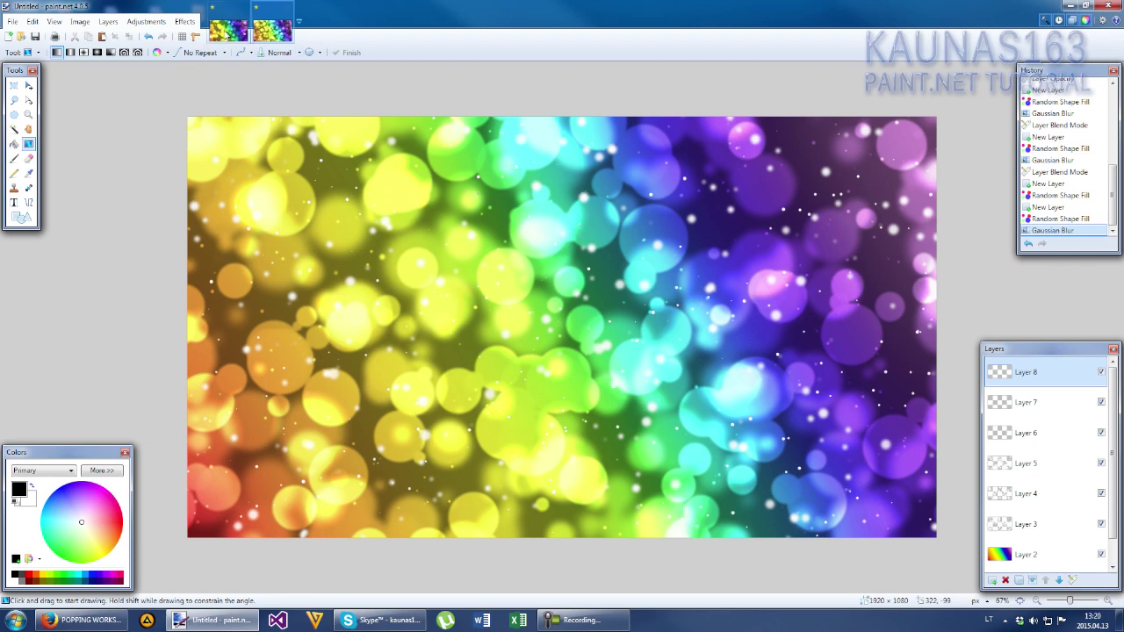
pyautogui.hotkey('ctrl', 'Tab')
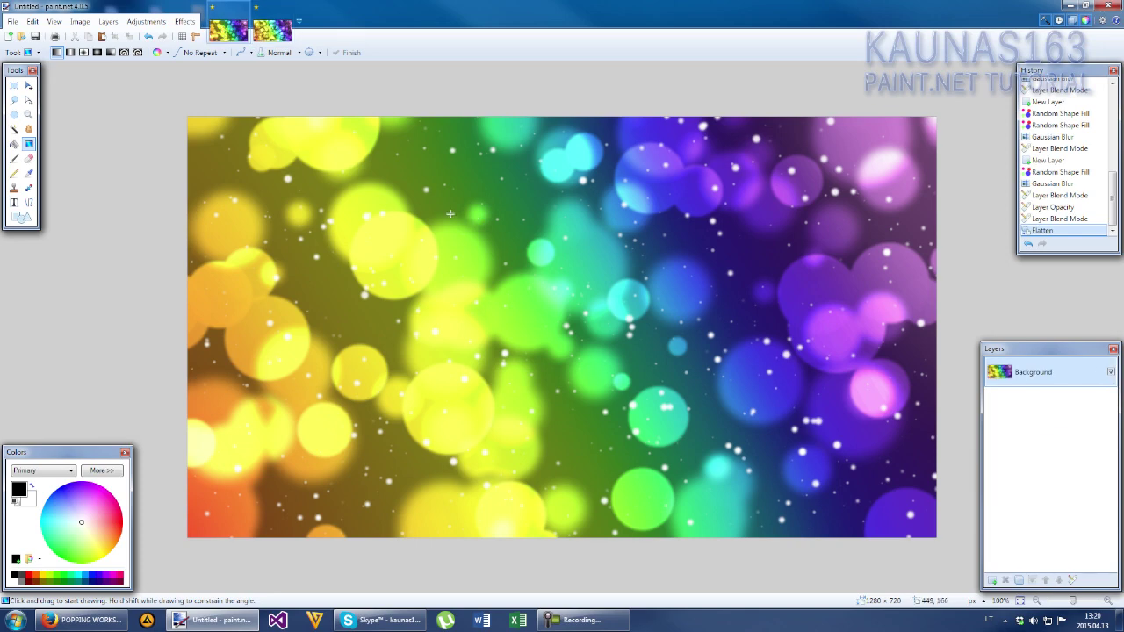
pyautogui.click(280, 13)
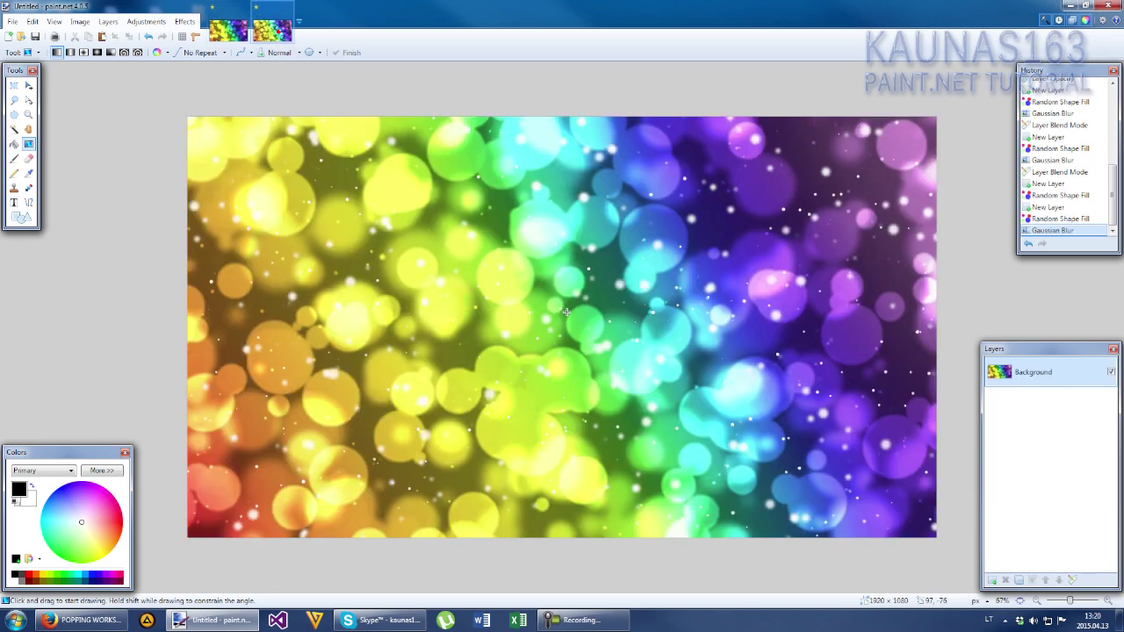
pyautogui.click(227, 28)
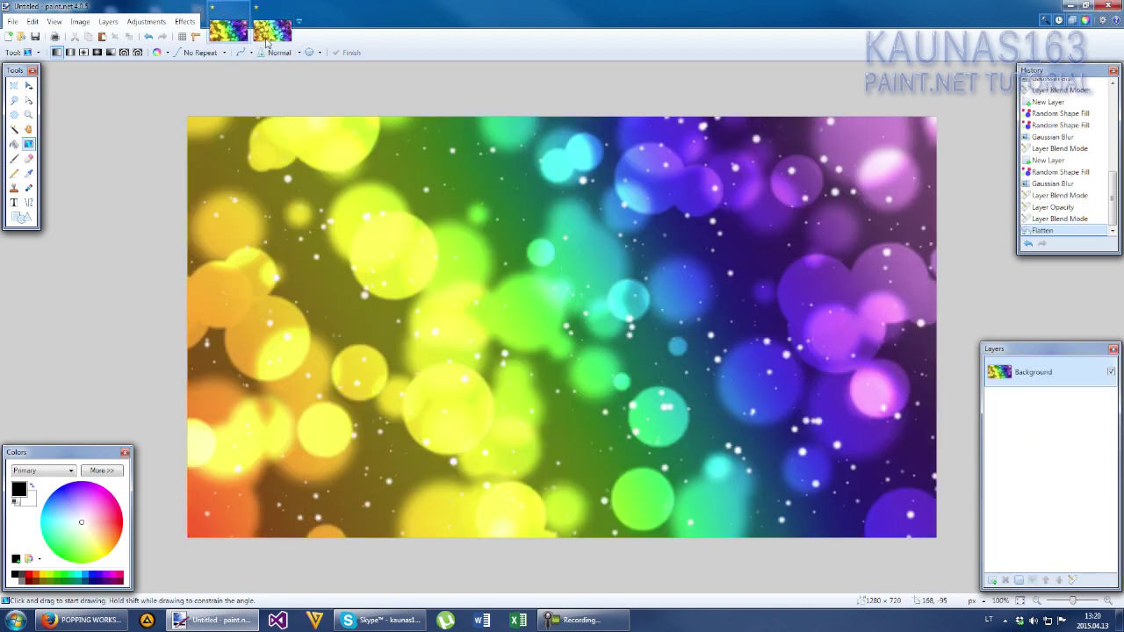
pyautogui.click(264, 35)
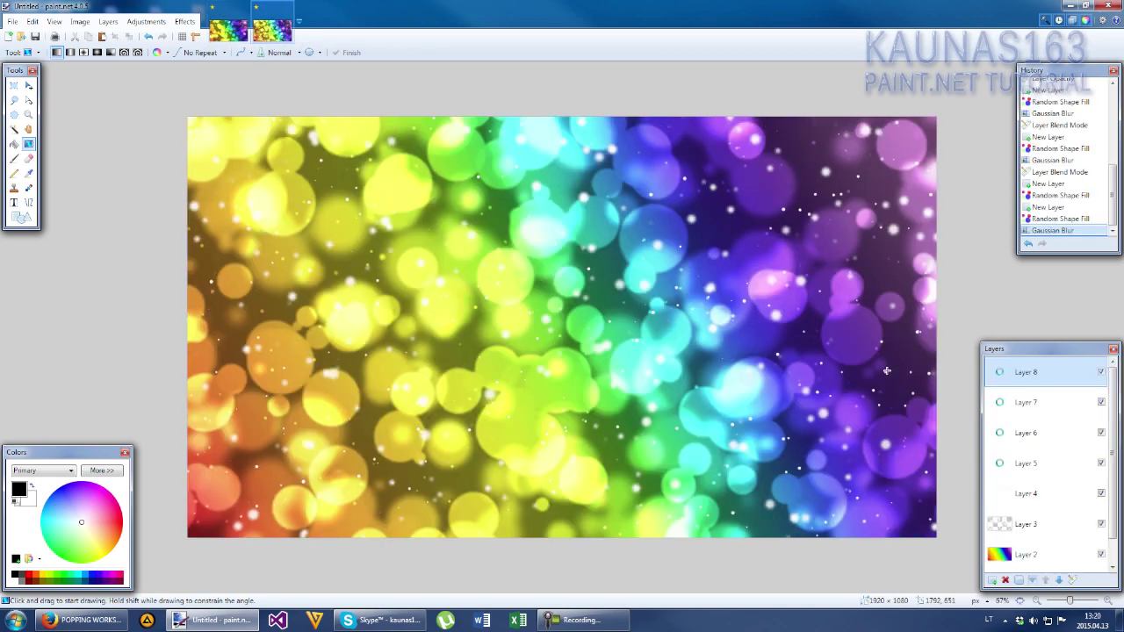